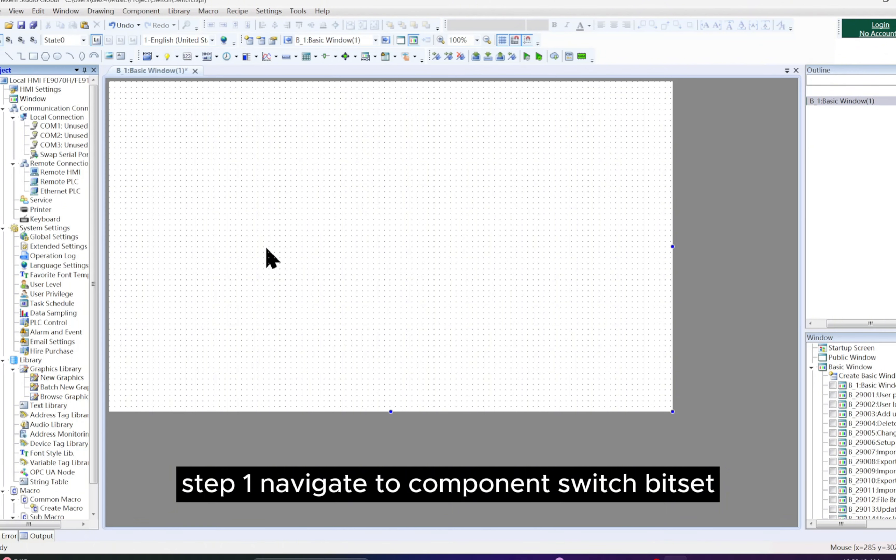
# Step: Start a new Bit Setting switch component for the basic window
pyautogui.click(143, 11)
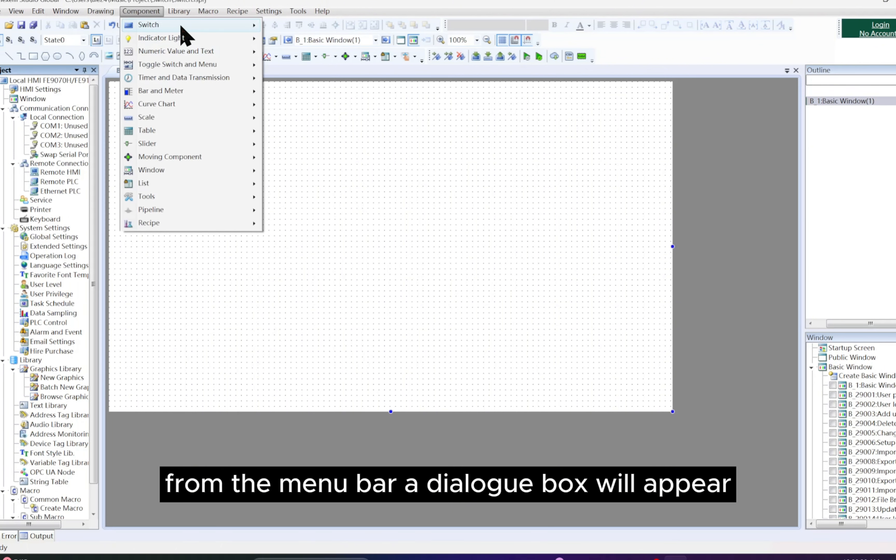
pyautogui.moveTo(185, 26)
pyautogui.click(317, 26)
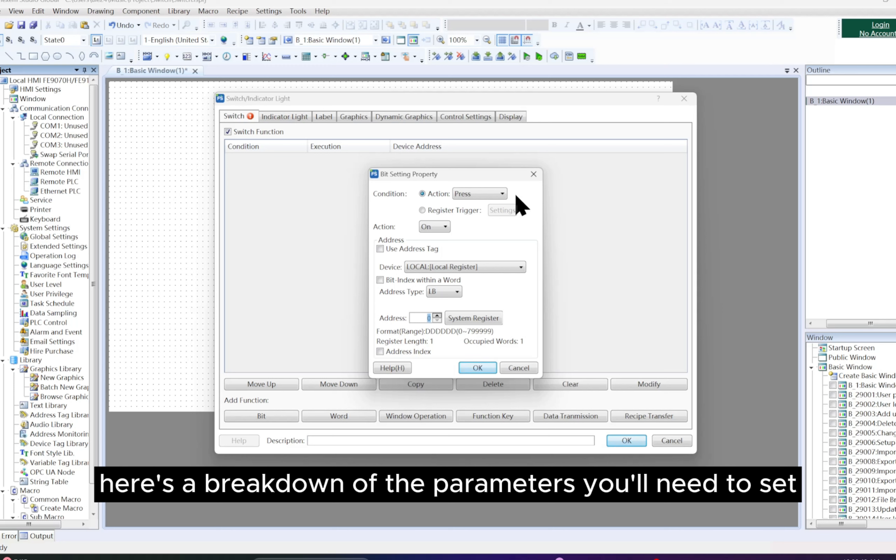
# Step: Review the Press and Release condition choices and the Register Trigger settings, then return the condition to Action
pyautogui.click(501, 194)
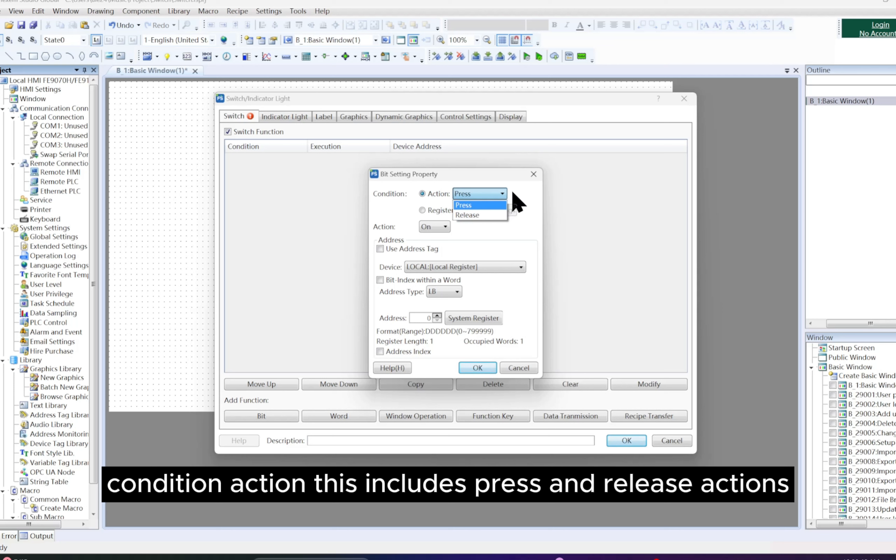
pyautogui.click(440, 210)
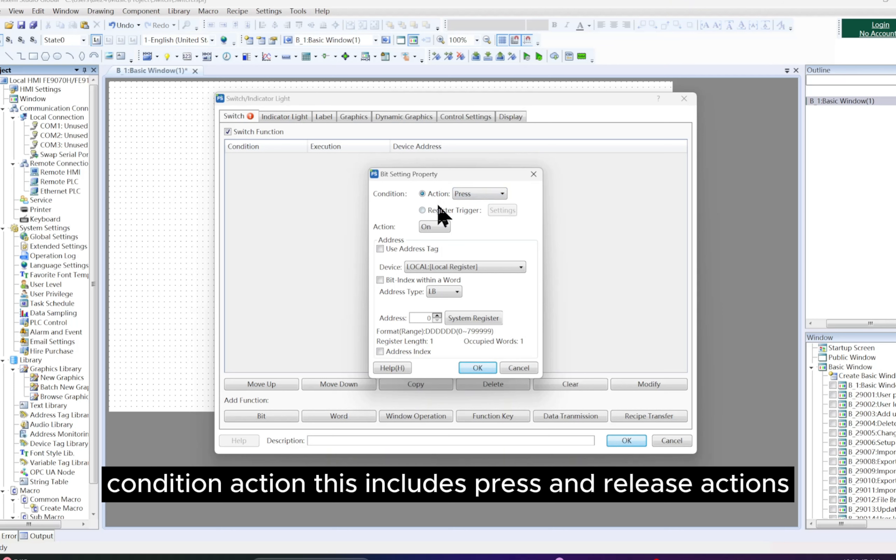
pyautogui.click(513, 211)
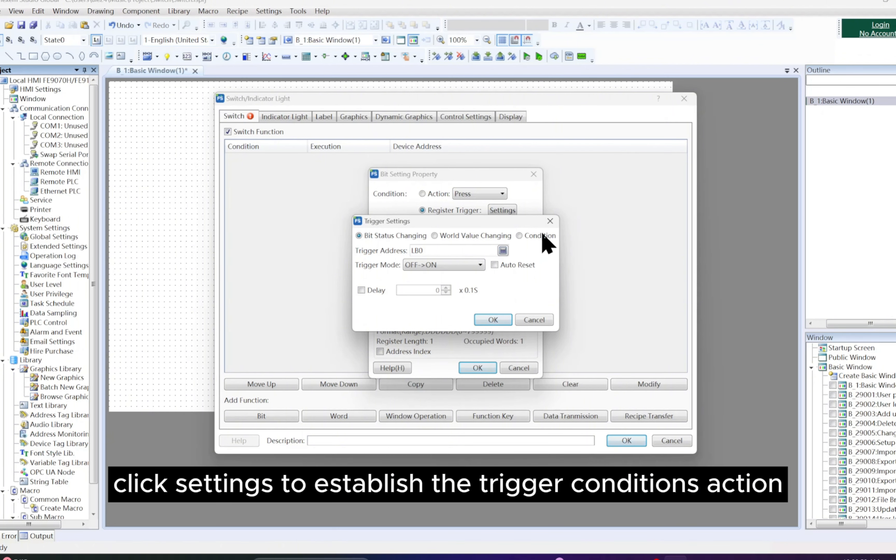
pyautogui.click(550, 221)
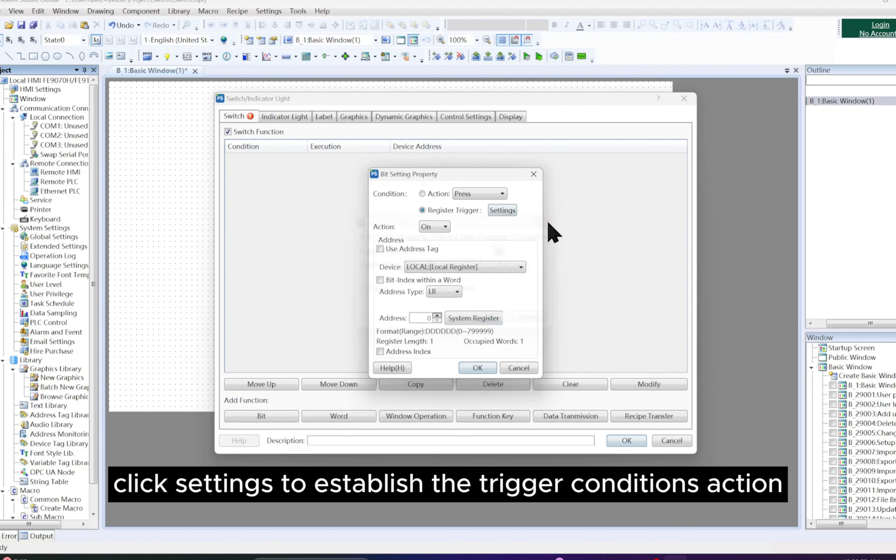
pyautogui.click(423, 194)
# Step: Try the Off, Inverse, Reset and On Pulse actions for the bit setting
pyautogui.click(444, 226)
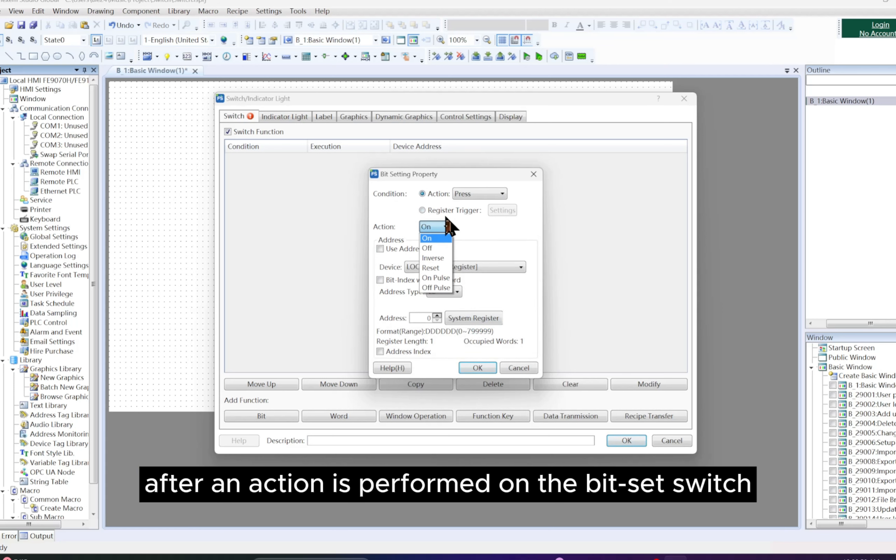
pyautogui.click(448, 228)
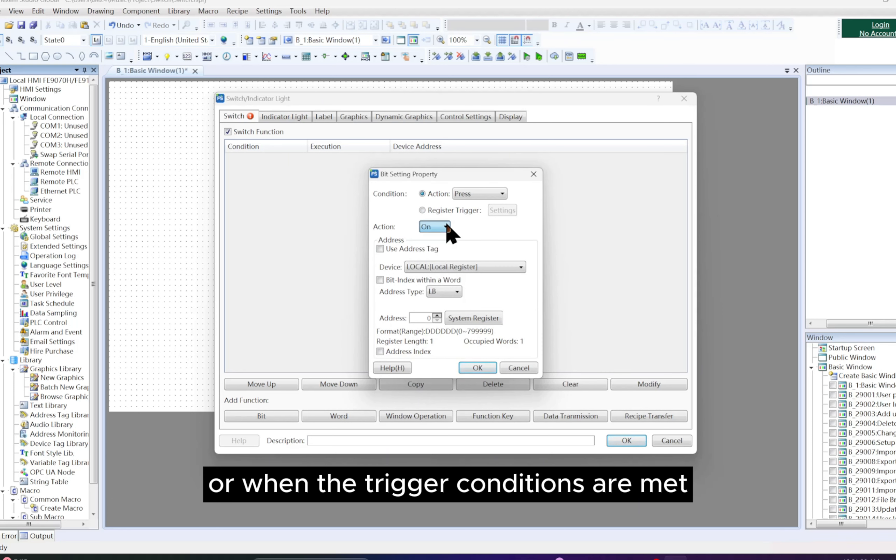
pyautogui.click(449, 211)
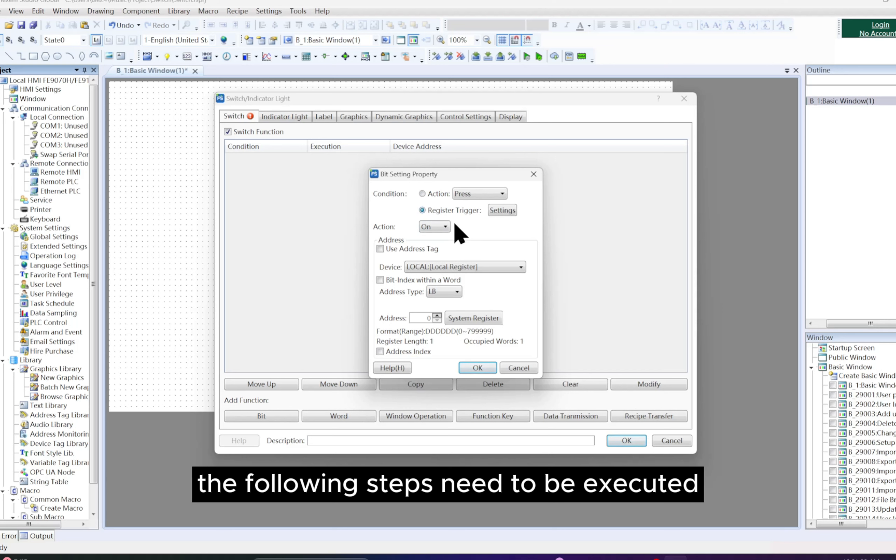
pyautogui.click(439, 194)
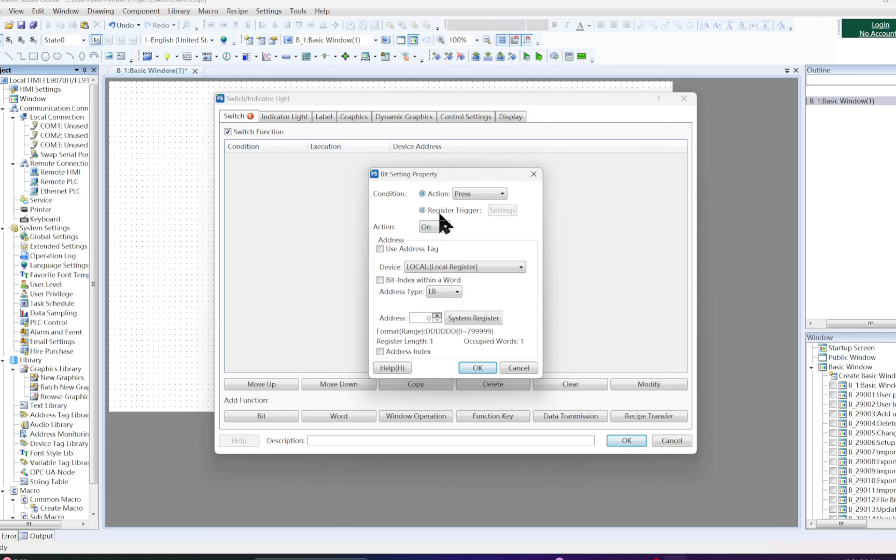
pyautogui.click(448, 226)
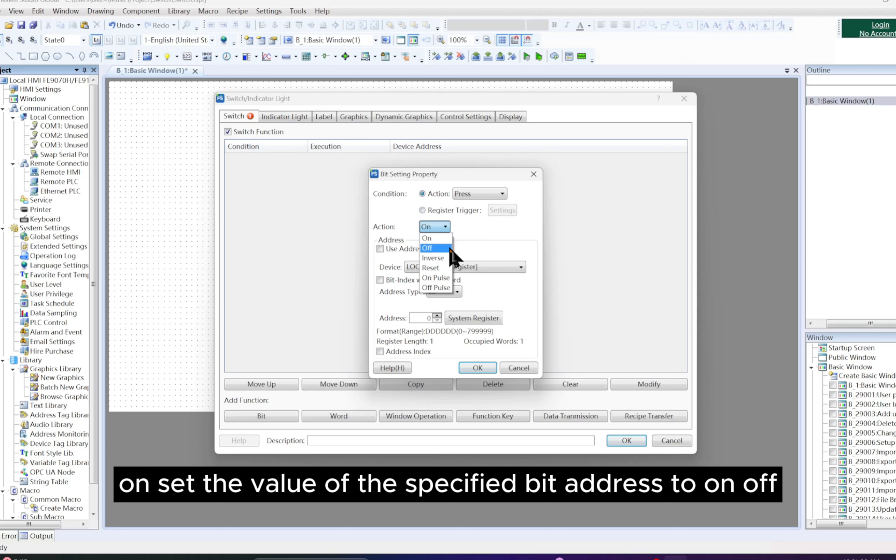
pyautogui.click(450, 248)
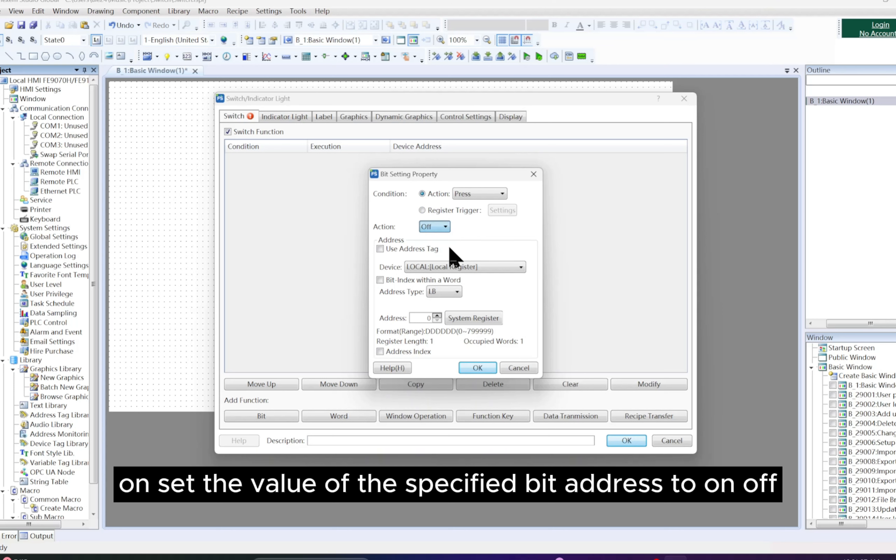
pyautogui.click(447, 228)
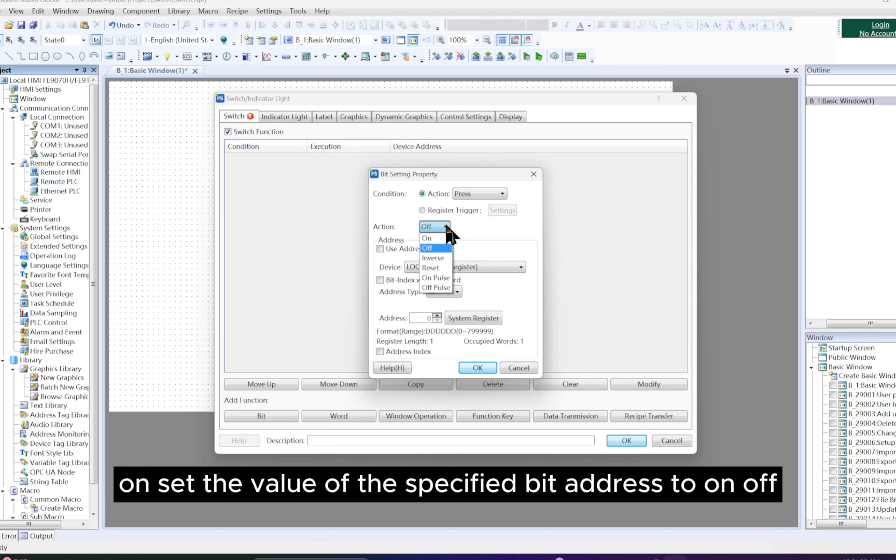
pyautogui.click(447, 259)
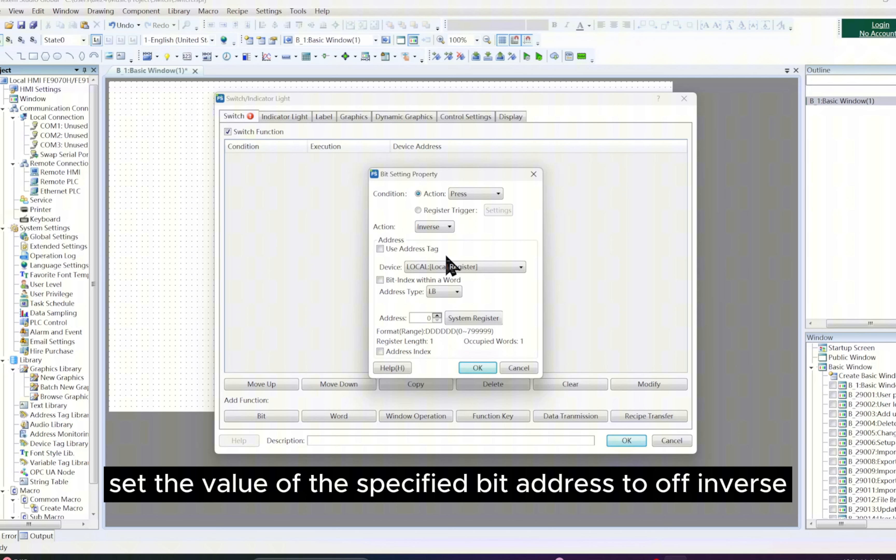
pyautogui.click(452, 227)
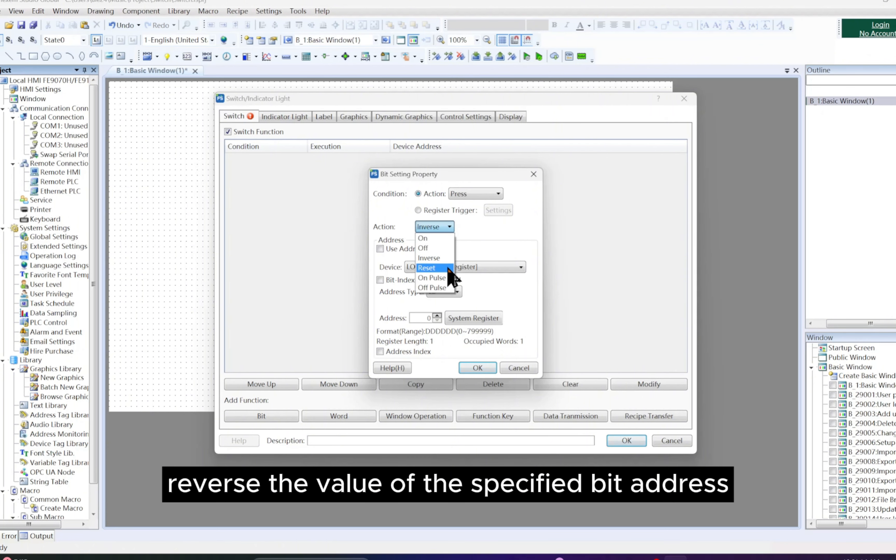
pyautogui.click(448, 268)
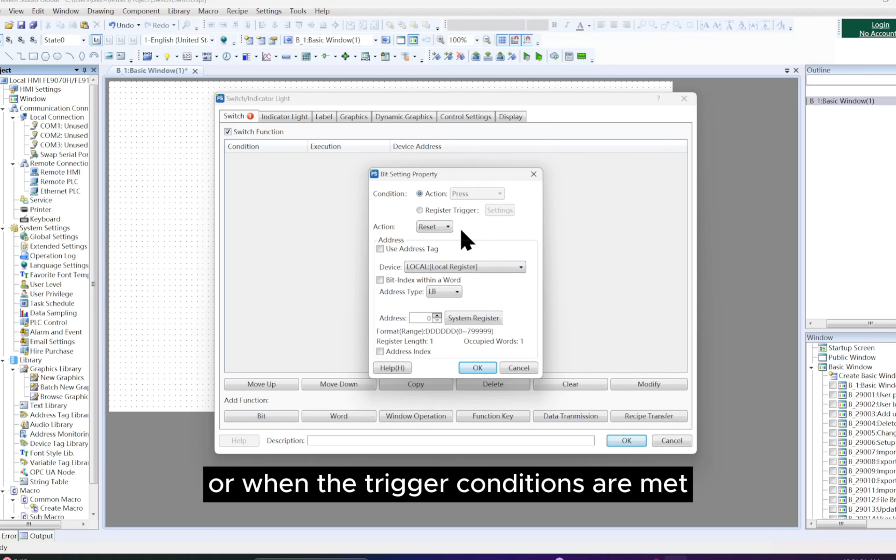
pyautogui.click(447, 227)
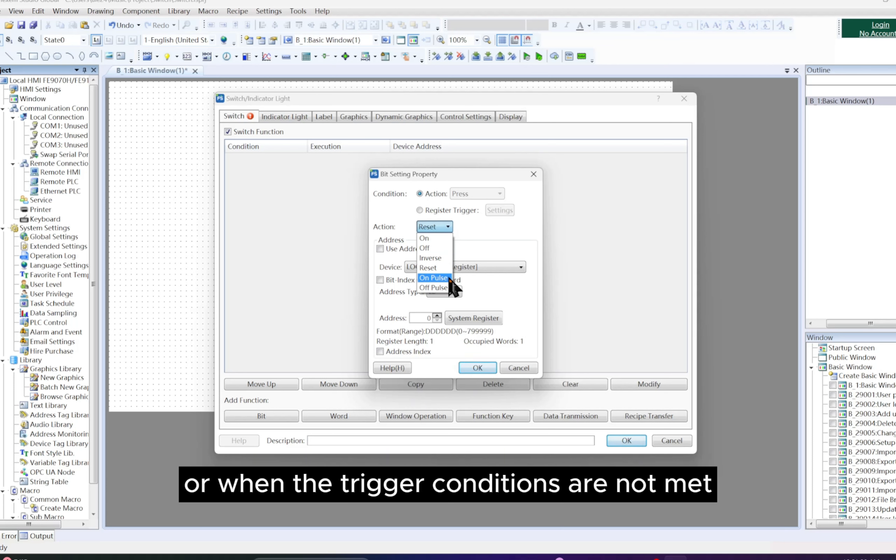
pyautogui.click(434, 277)
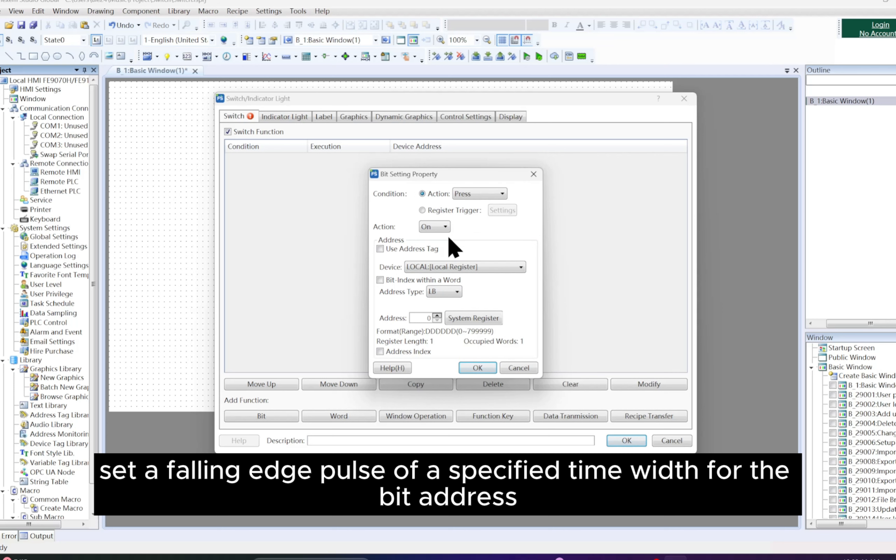
# Step: Enable Use Address Tag to view the Address Tag Library, then disable the option again
pyautogui.click(380, 249)
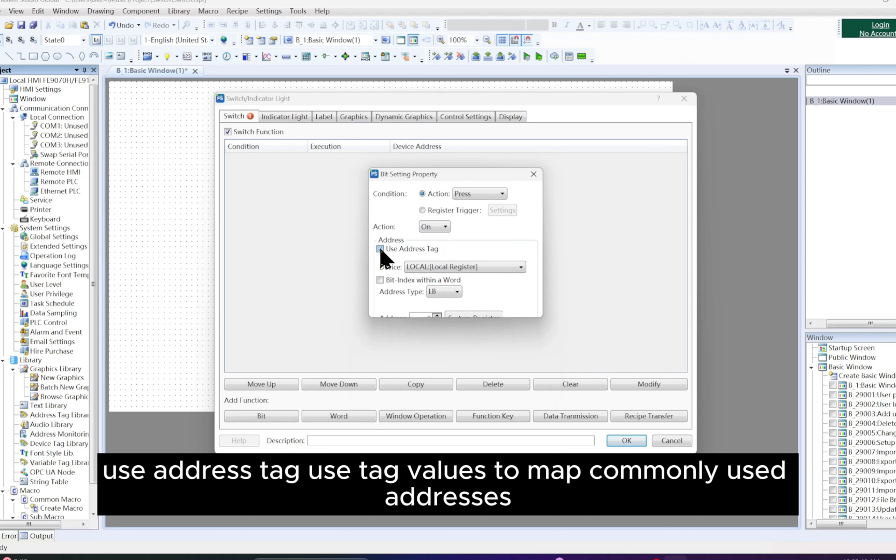
pyautogui.click(516, 252)
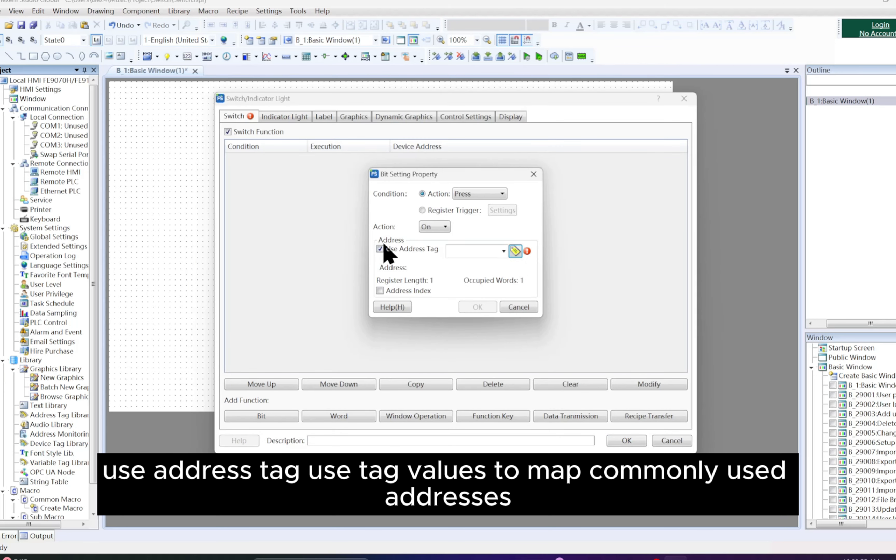
pyautogui.click(383, 248)
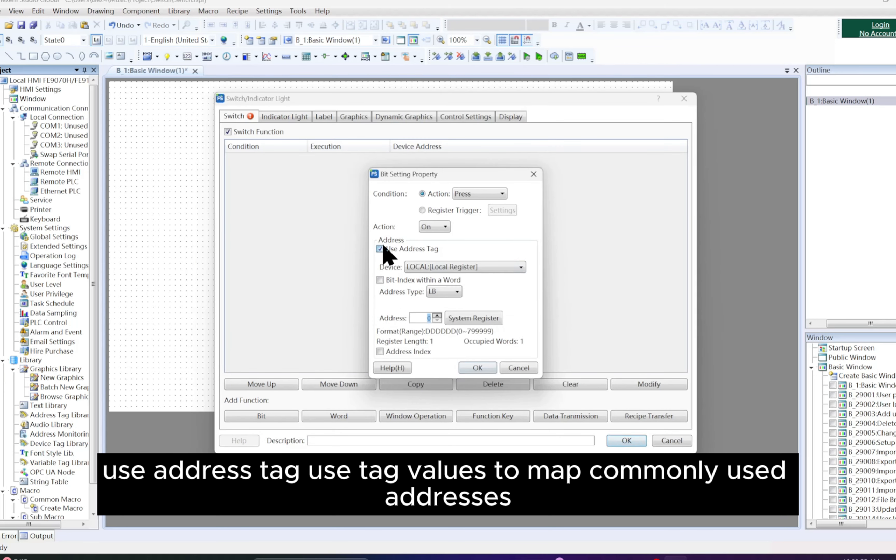
# Step: Review the device choices for the bit address and try the Bit-Index within a Word option
pyautogui.click(459, 266)
pyautogui.click(478, 265)
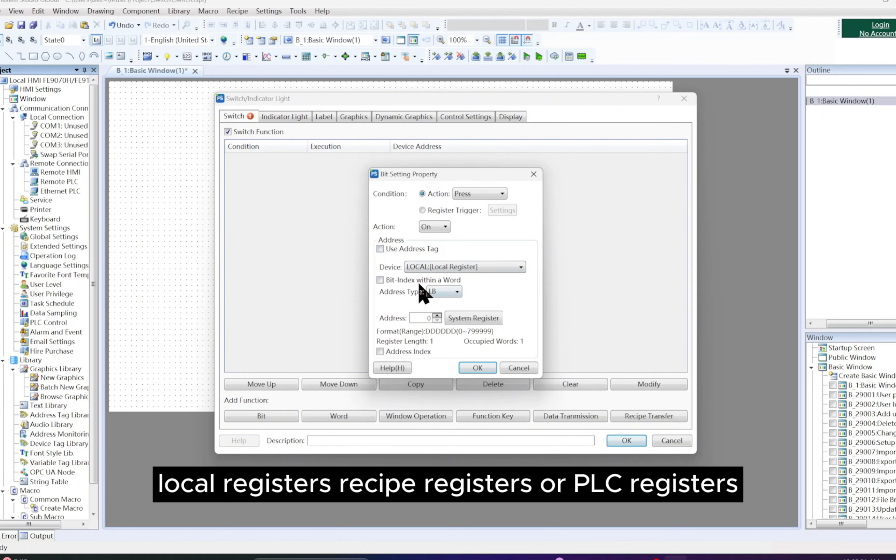
pyautogui.click(384, 282)
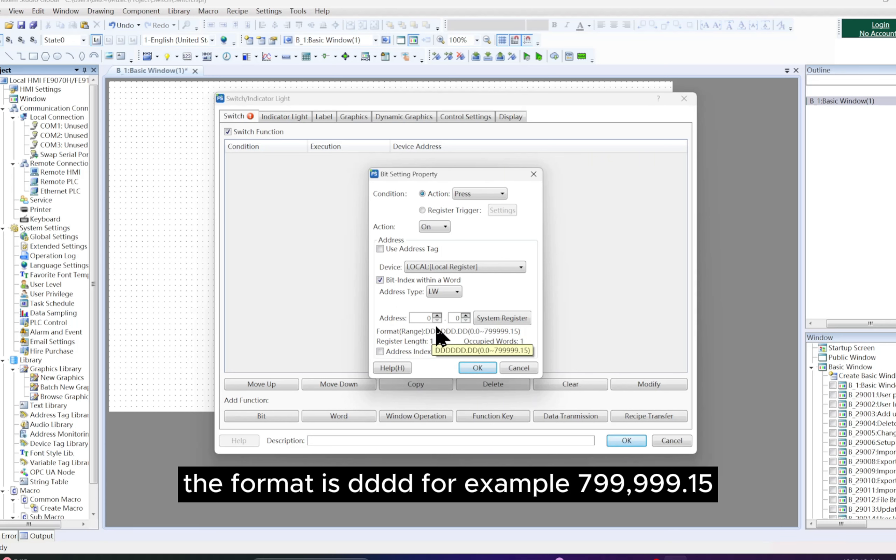
pyautogui.click(381, 280)
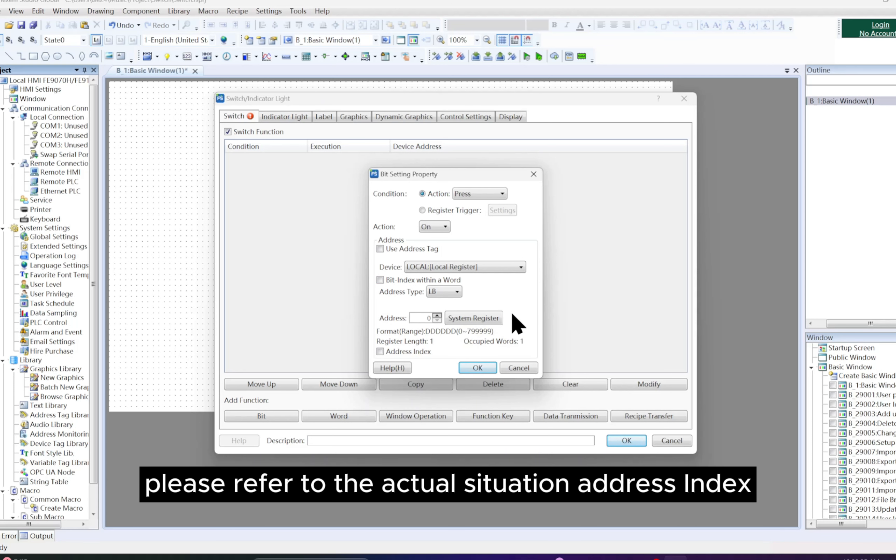
# Step: Accept the bit setting with the Press condition, On action and address LB 0, and enable the switch's indicator light
pyautogui.click(493, 372)
pyautogui.click(261, 117)
pyautogui.click(236, 133)
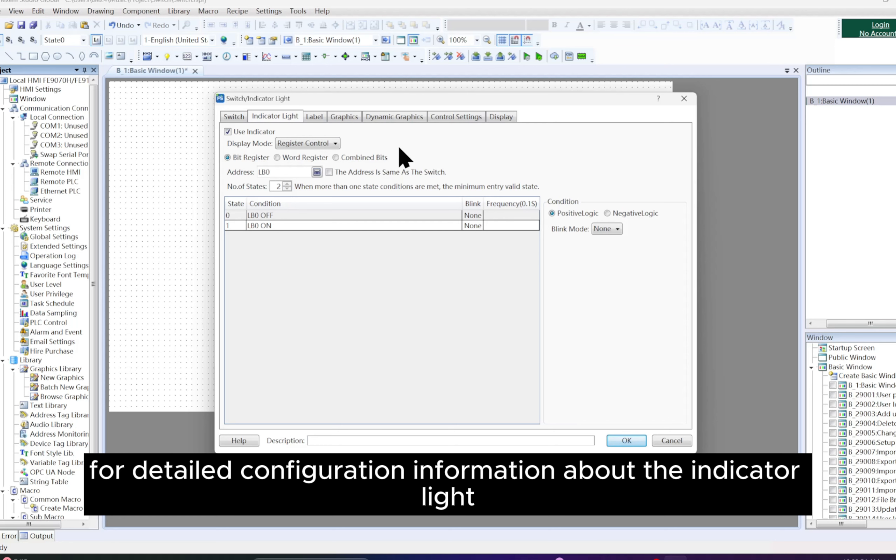
# Step: Browse the current project's graphics for the switch's appearance
pyautogui.click(316, 117)
pyautogui.click(338, 120)
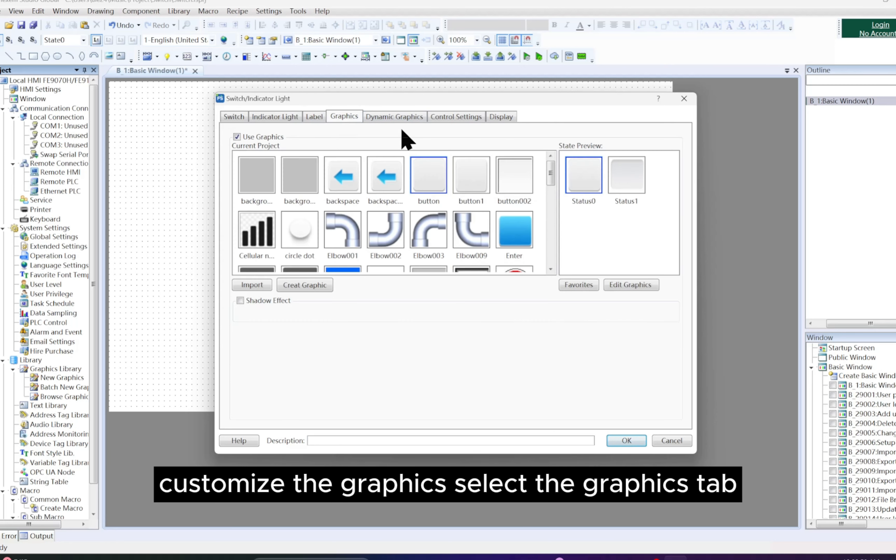
pyautogui.scroll(-5, 449, 206)
pyautogui.scroll(-6, 391, 202)
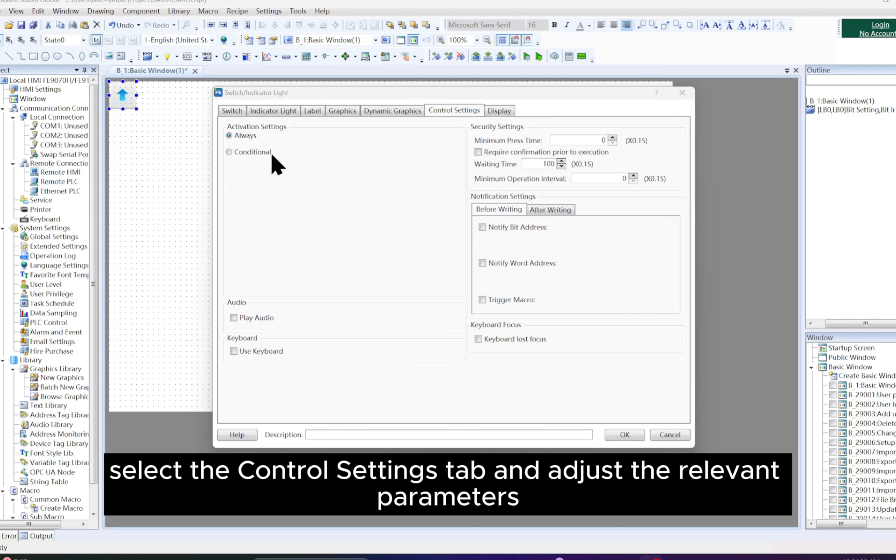
# Step: Set the switch's activation to Conditional and enable the Level User restriction with minimum level 0
pyautogui.click(229, 152)
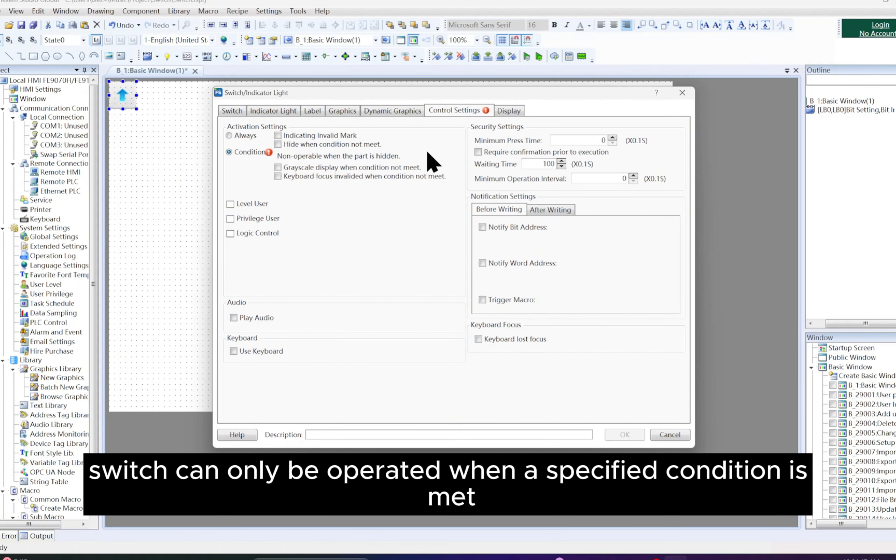
pyautogui.click(259, 204)
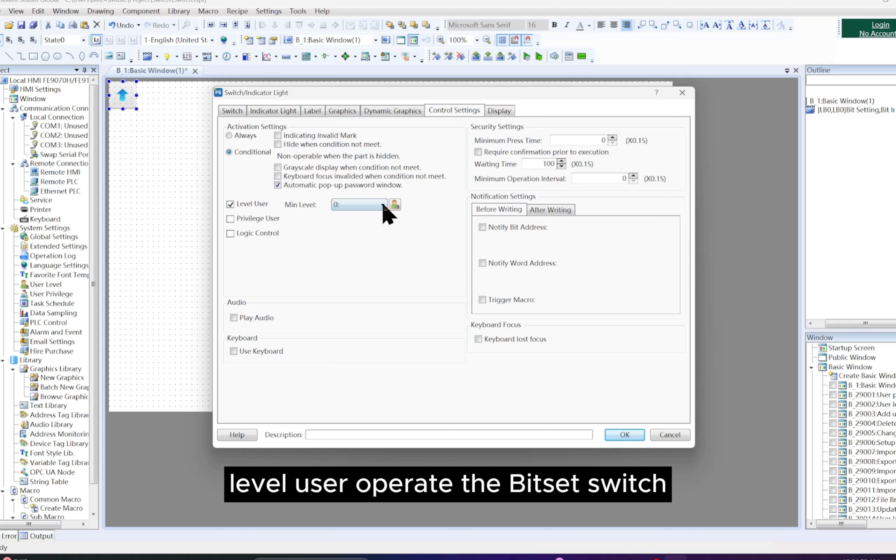
pyautogui.click(384, 207)
pyautogui.click(261, 212)
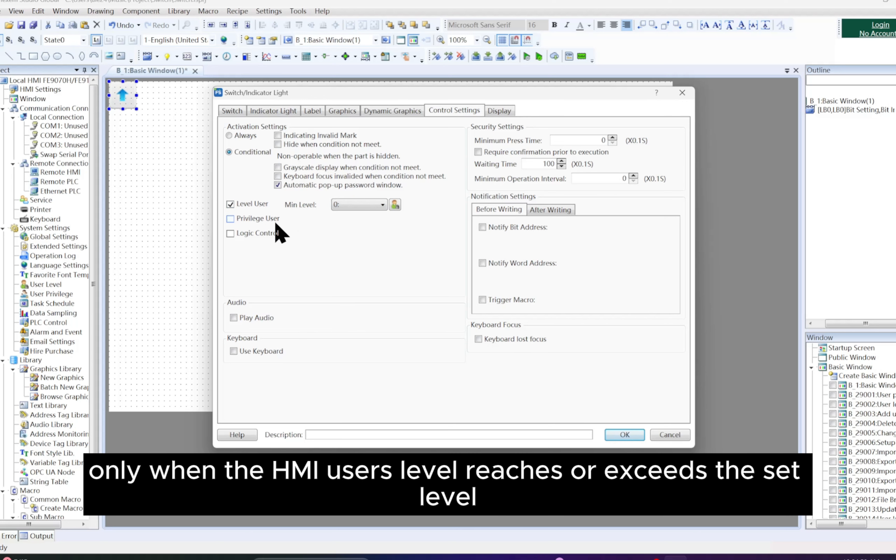
# Step: Enable the Privilege User restriction for the switch and review the available privileges
pyautogui.click(276, 223)
pyautogui.click(371, 219)
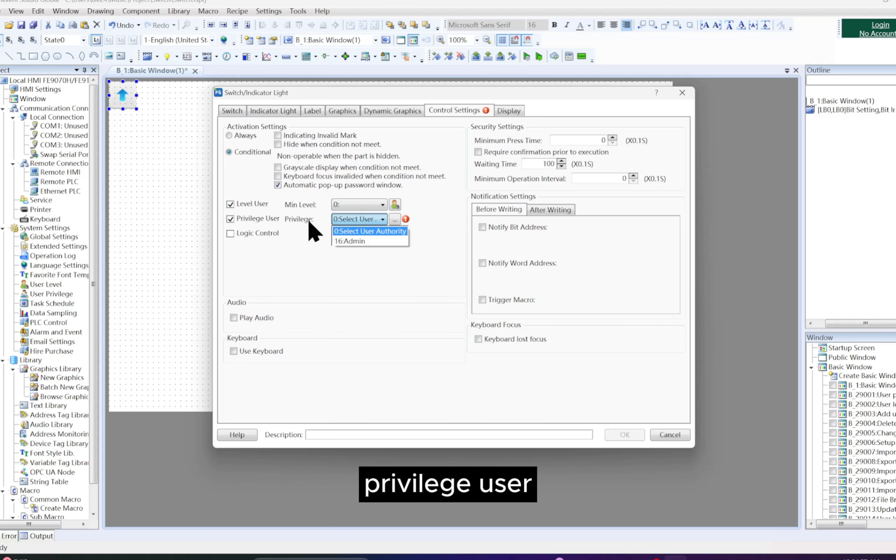
pyautogui.click(283, 230)
# Step: Enable Logic Control for the switch and try to create a bit register condition with address LB 0 and state ON
pyautogui.click(277, 233)
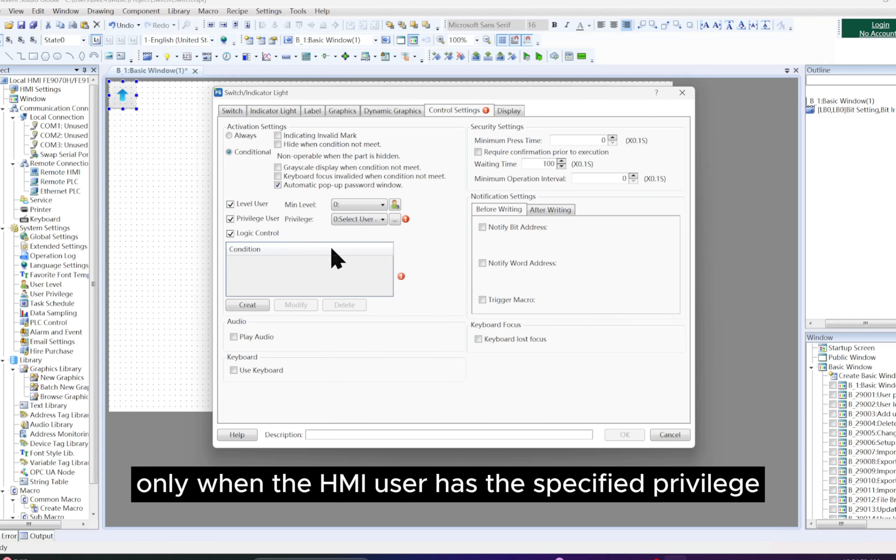
pyautogui.click(259, 306)
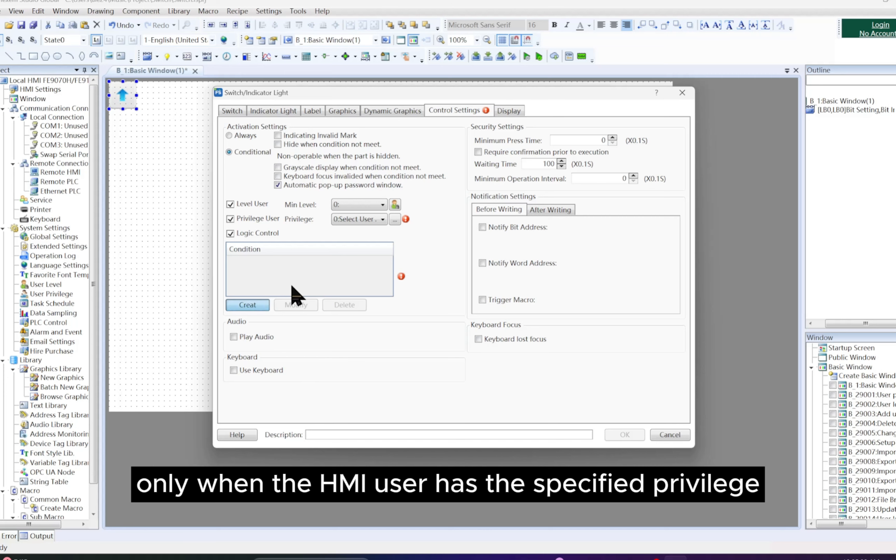
pyautogui.moveTo(452, 194); pyautogui.dragTo(527, 227)
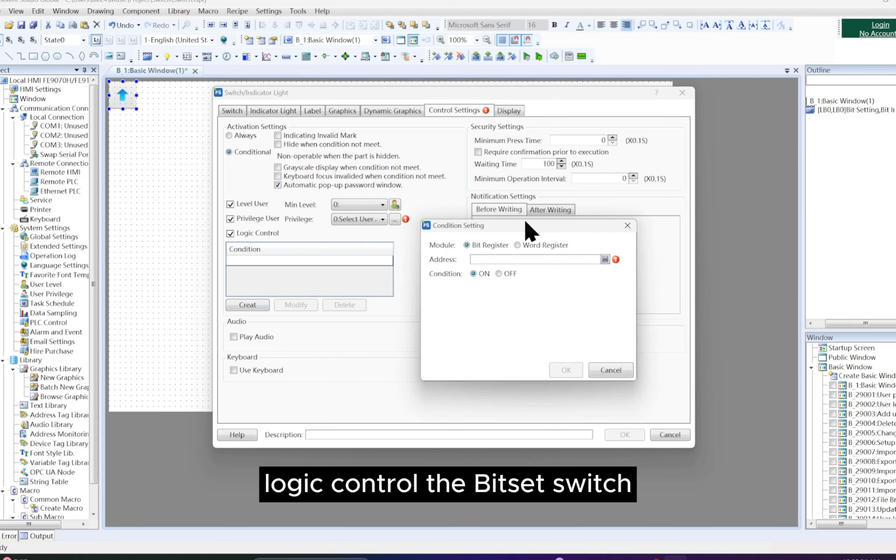
pyautogui.click(605, 259)
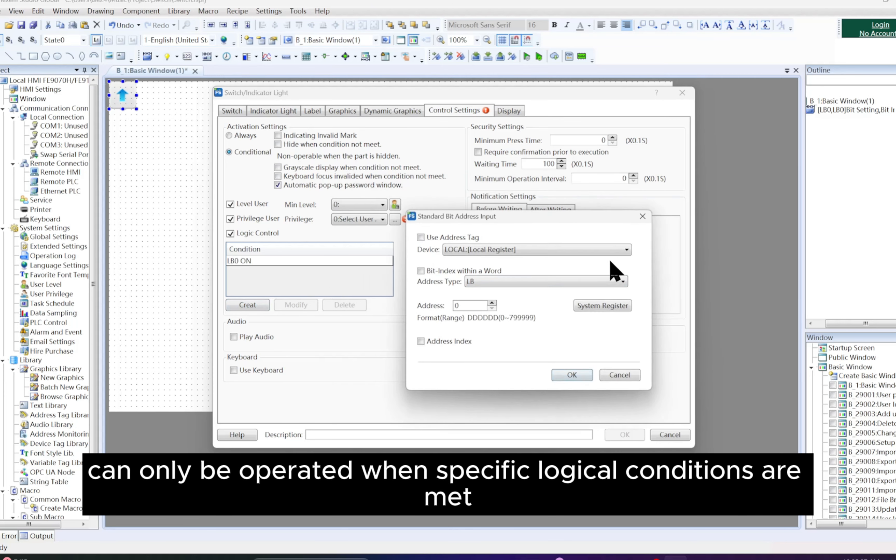
pyautogui.click(643, 216)
pyautogui.click(627, 226)
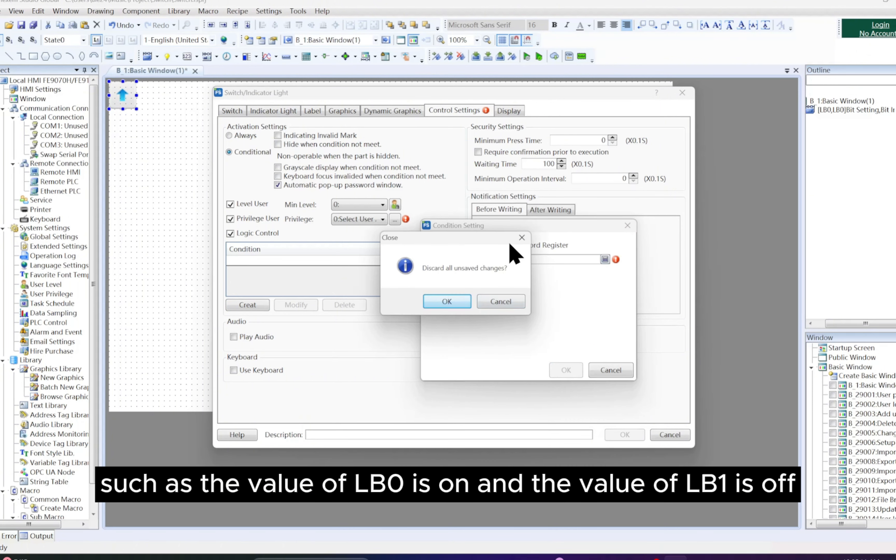
pyautogui.click(513, 234)
pyautogui.click(627, 225)
pyautogui.click(471, 303)
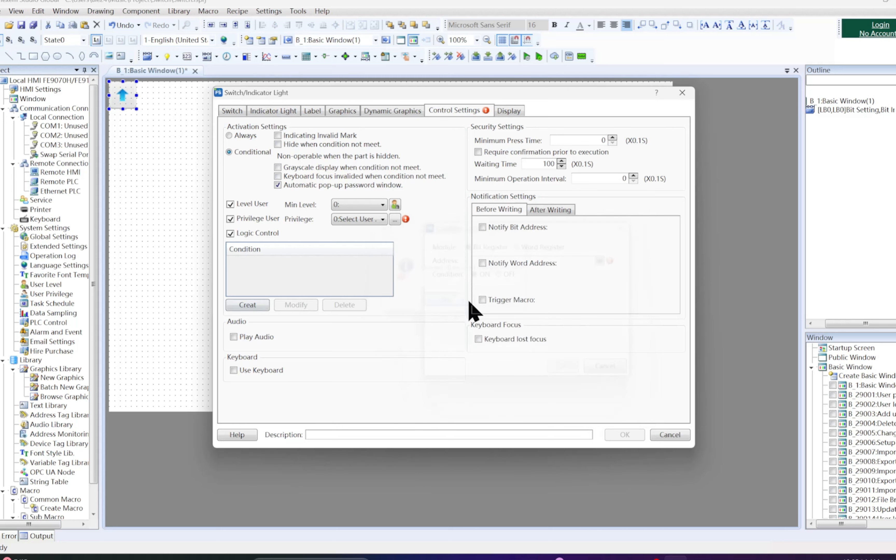
# Step: Enable Use Keyboard for the switch, browse the assignable external keys, and disable the option again
pyautogui.click(234, 371)
pyautogui.click(293, 372)
pyautogui.moveTo(330, 395); pyautogui.dragTo(328, 453)
pyautogui.scroll(-5, 327, 446)
pyautogui.click(240, 372)
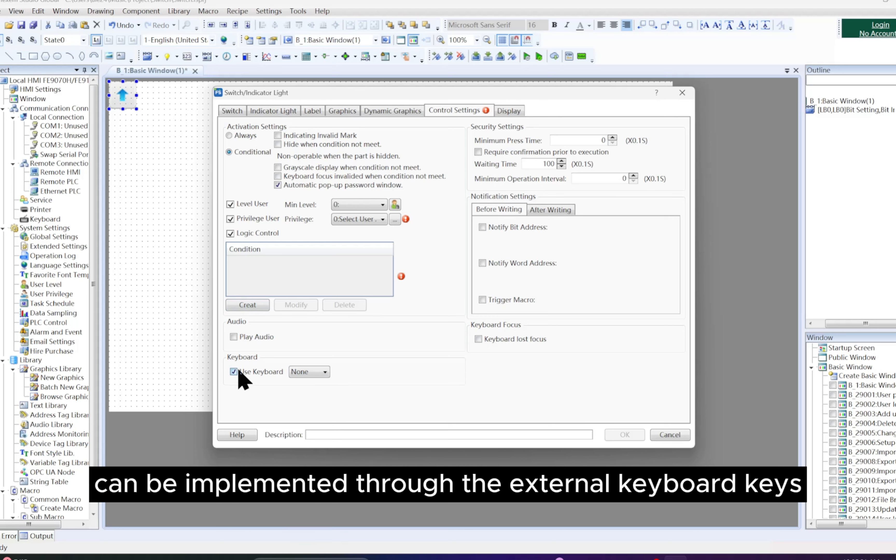
pyautogui.click(234, 371)
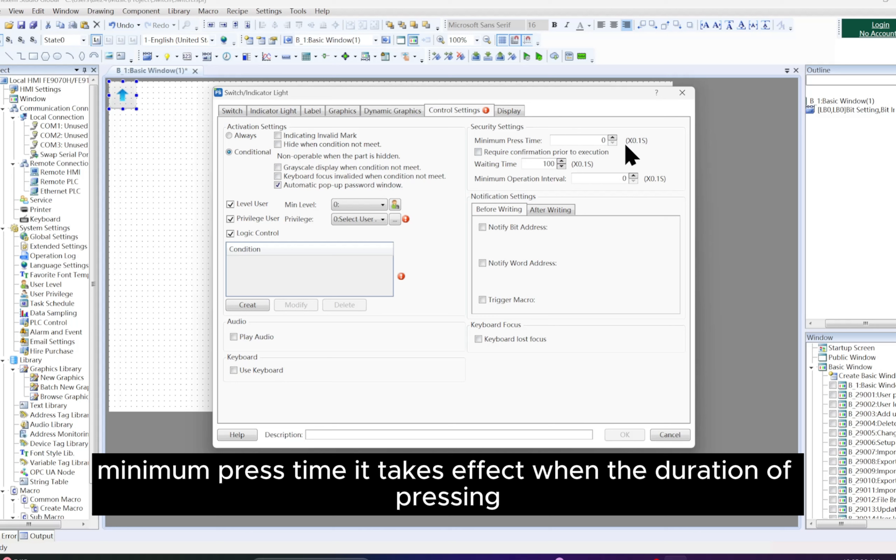
# Step: Turn off the confirmation requirement before execution and remove the Logic Control, Privilege User and Level User restrictions
pyautogui.click(609, 155)
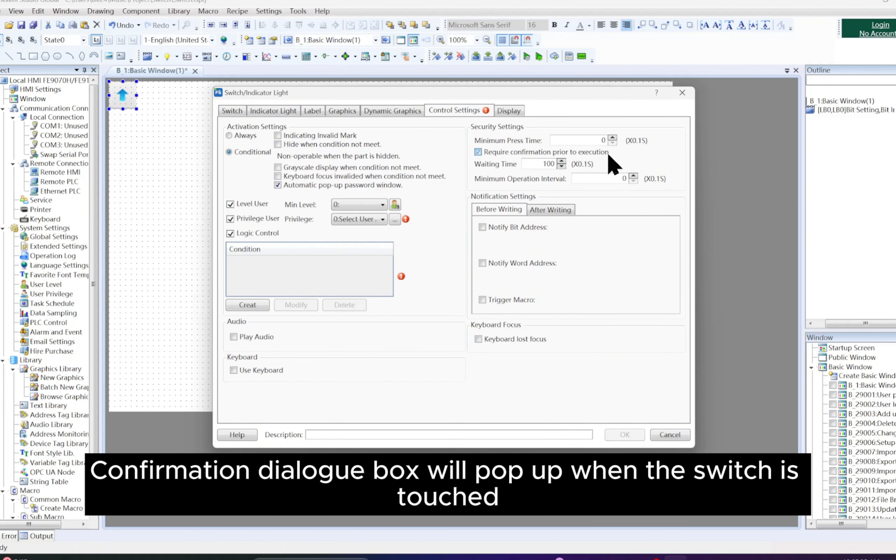
pyautogui.click(230, 233)
pyautogui.click(230, 219)
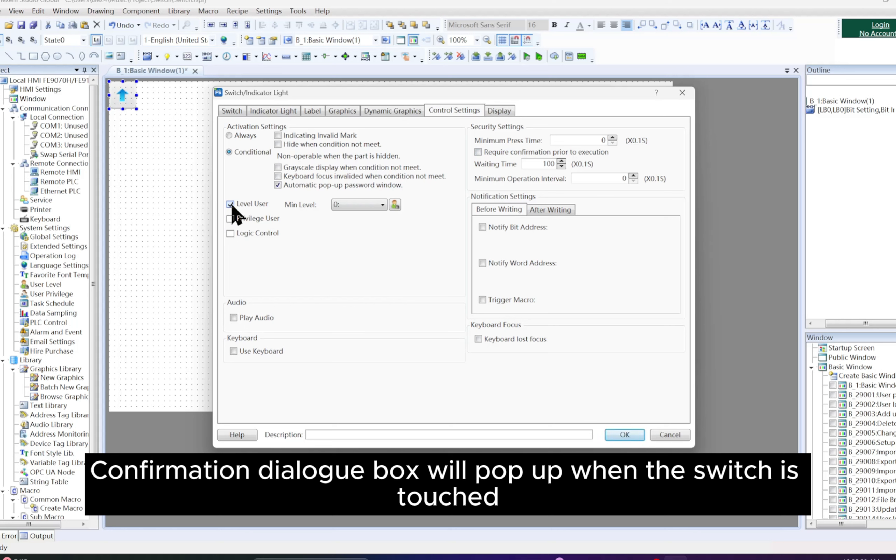
pyautogui.click(230, 204)
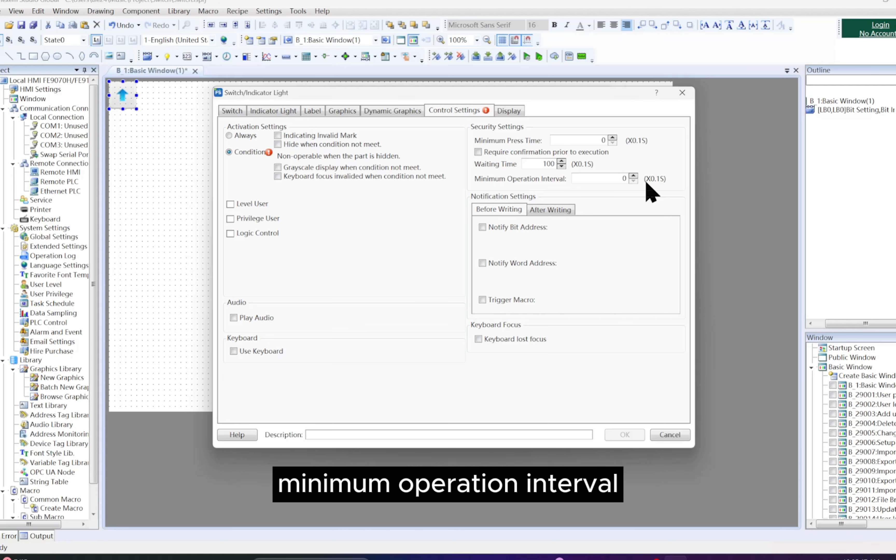
# Step: Set the switch's activation to Always with Keyboard lost focus disabled, and accept the switch settings
pyautogui.click(498, 339)
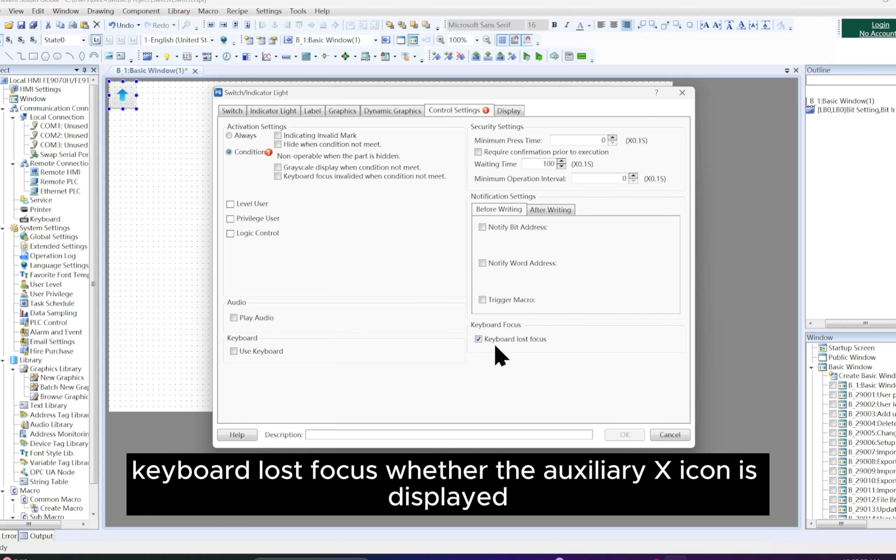
pyautogui.click(496, 340)
pyautogui.click(242, 136)
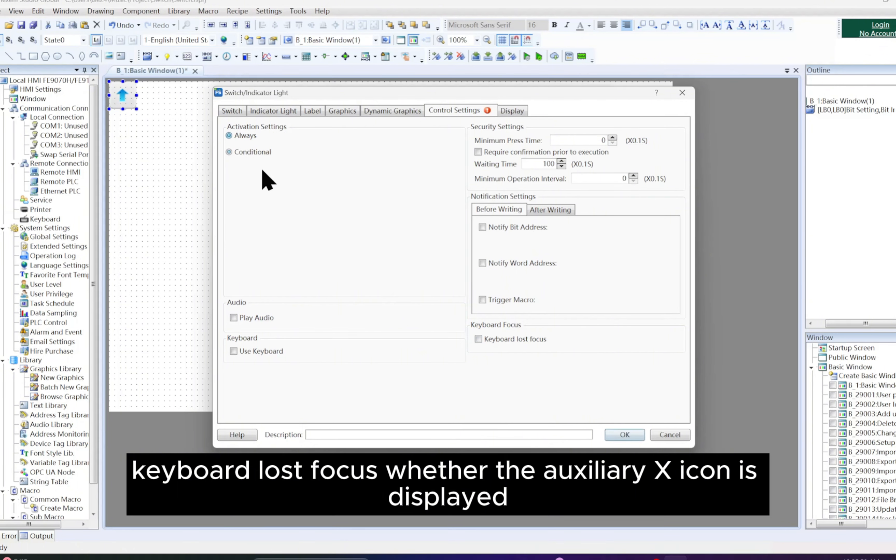
pyautogui.click(625, 435)
# Step: Move the switch away from the corner of the basic window and enlarge it, and preview the project in the emulator
pyautogui.moveTo(130, 100); pyautogui.dragTo(272, 187)
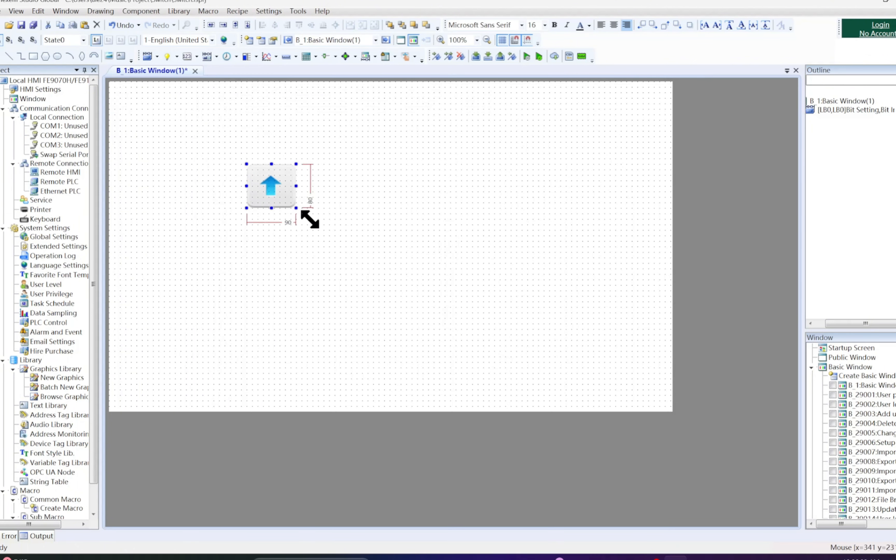
pyautogui.moveTo(309, 220); pyautogui.dragTo(404, 244)
pyautogui.click(527, 56)
pyautogui.click(459, 316)
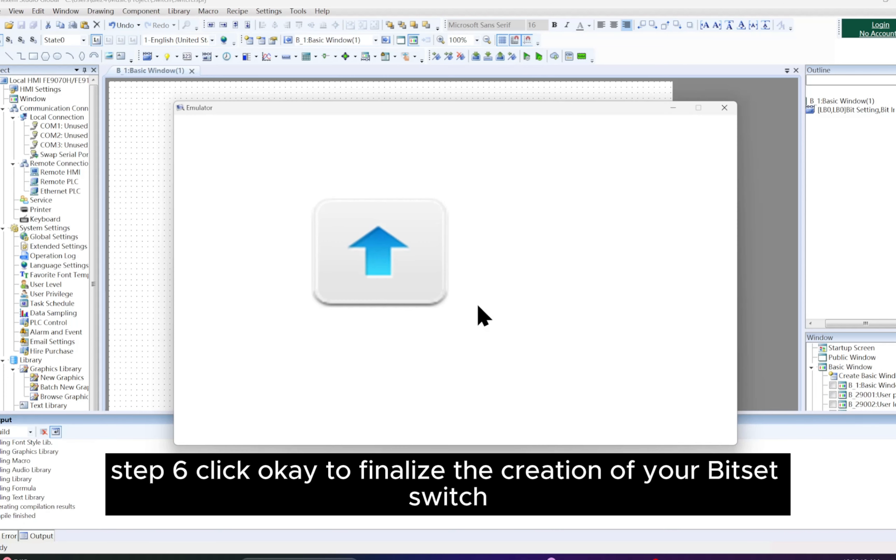
pyautogui.click(723, 108)
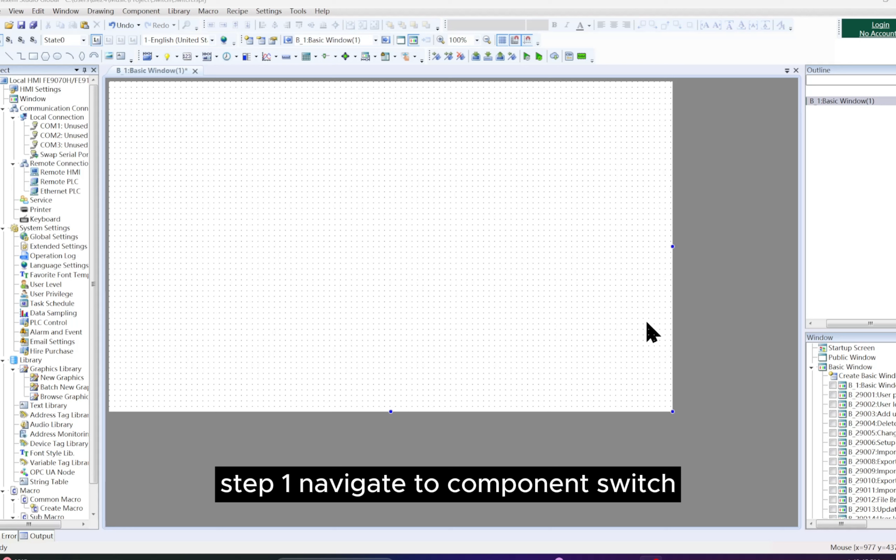
# Step: Start a new Word Set switch from the Switch components
pyautogui.click(173, 12)
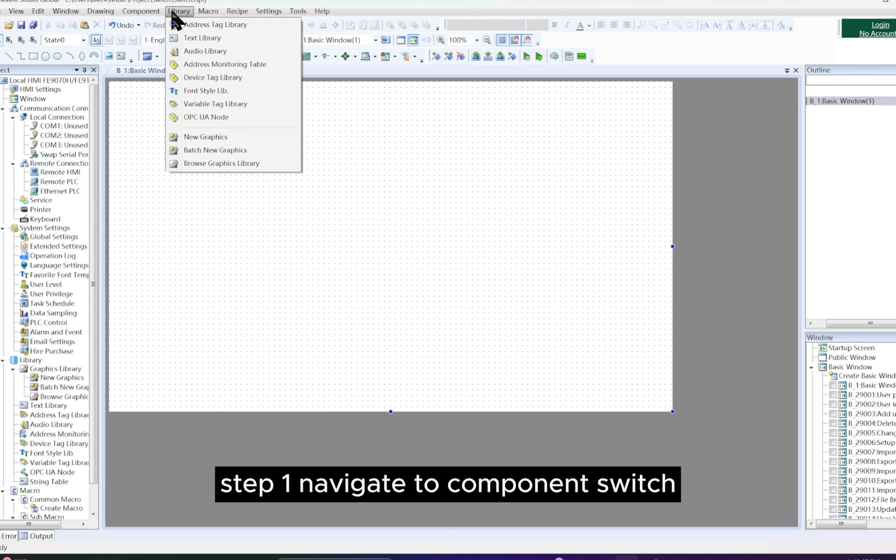
pyautogui.moveTo(148, 11)
pyautogui.moveTo(223, 26)
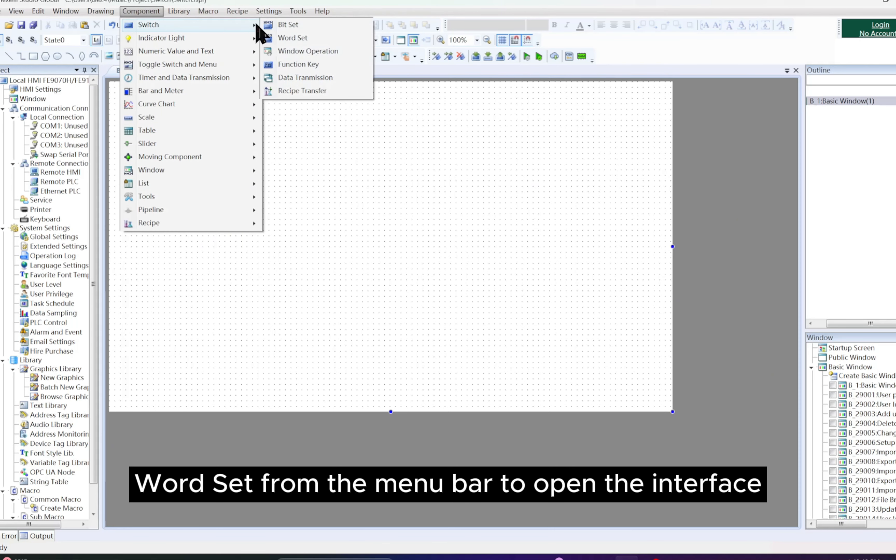
pyautogui.click(338, 39)
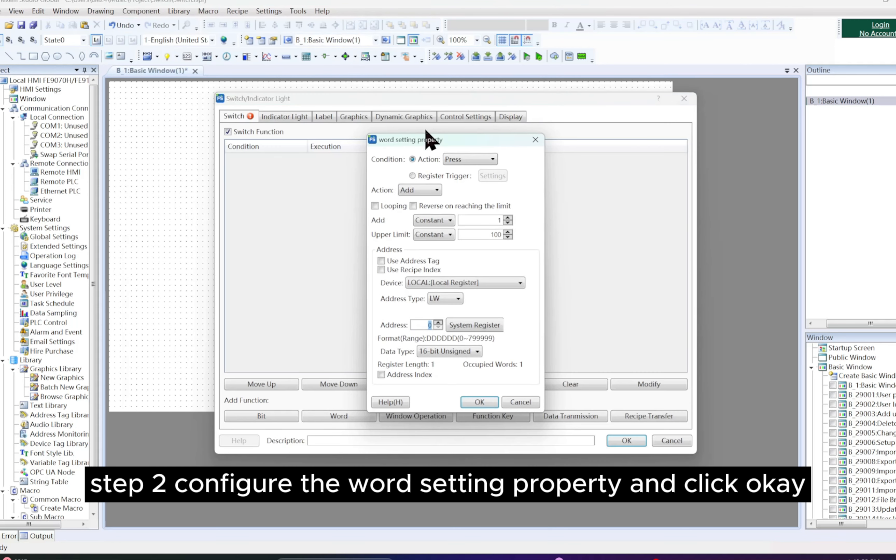
# Step: Try Release as the word setting's triggering action, and return it to Press
pyautogui.click(494, 161)
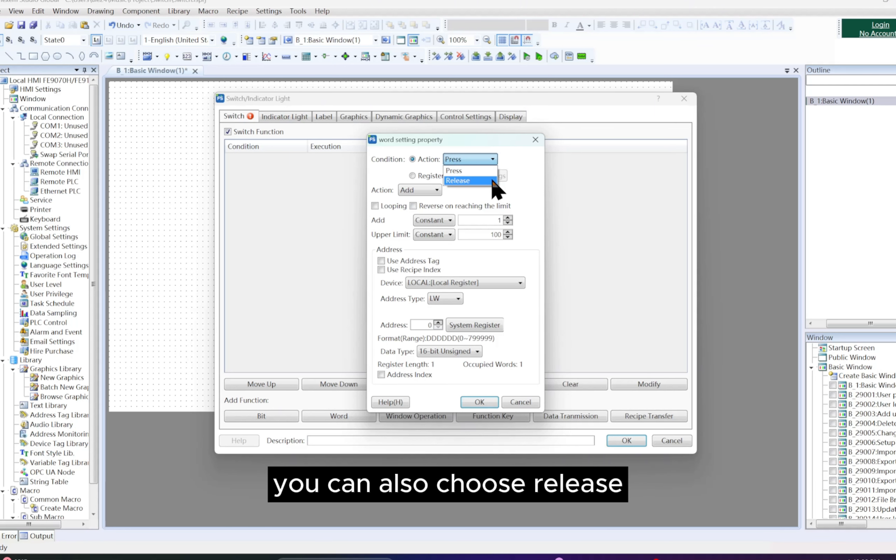
pyautogui.click(482, 180)
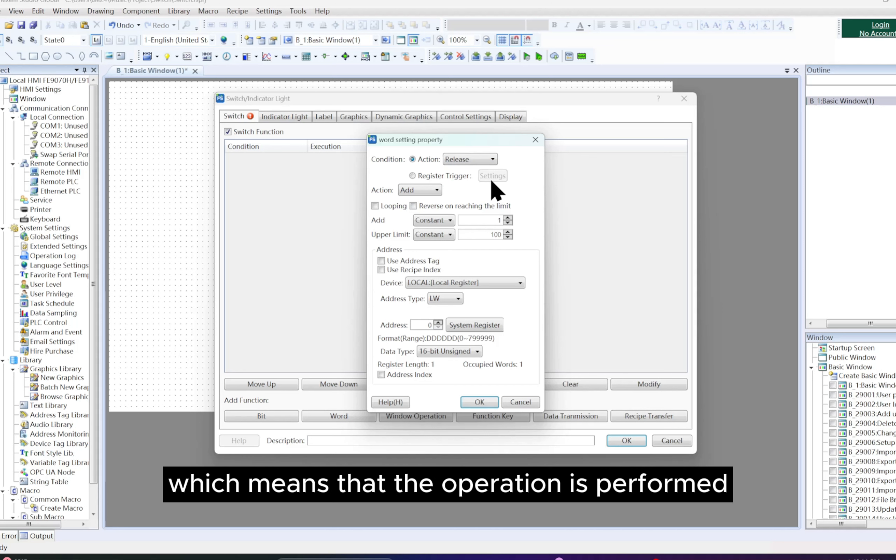
pyautogui.click(494, 160)
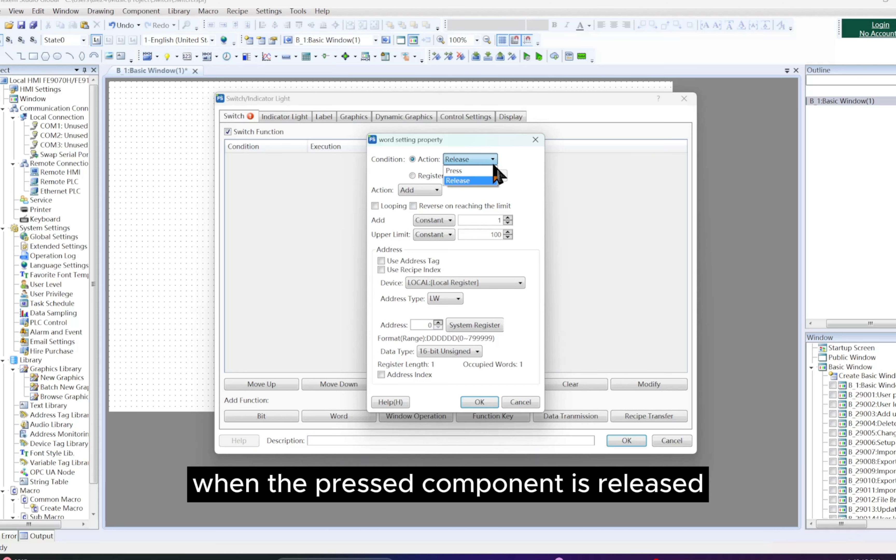
pyautogui.click(487, 174)
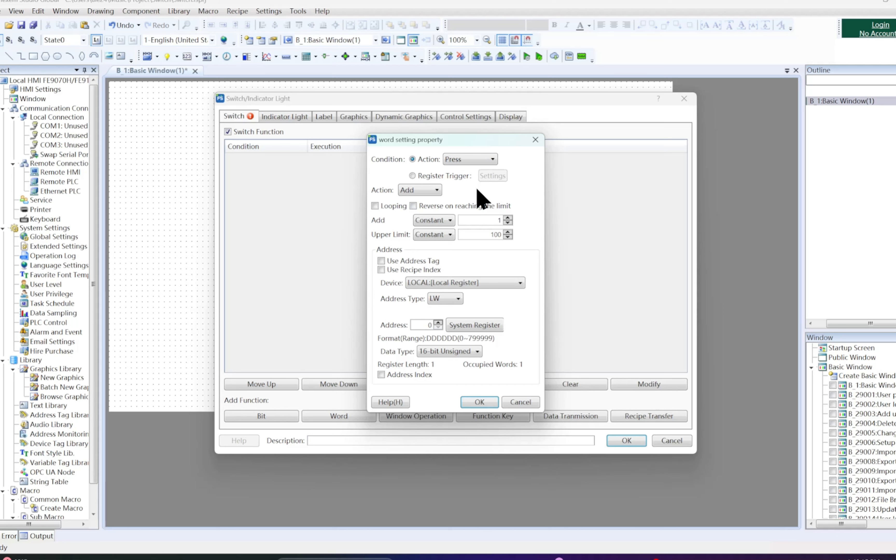
# Step: Try Register Trigger with the Condition trigger type for the word setting, discard it, and return to the Action condition
pyautogui.click(466, 177)
pyautogui.click(504, 178)
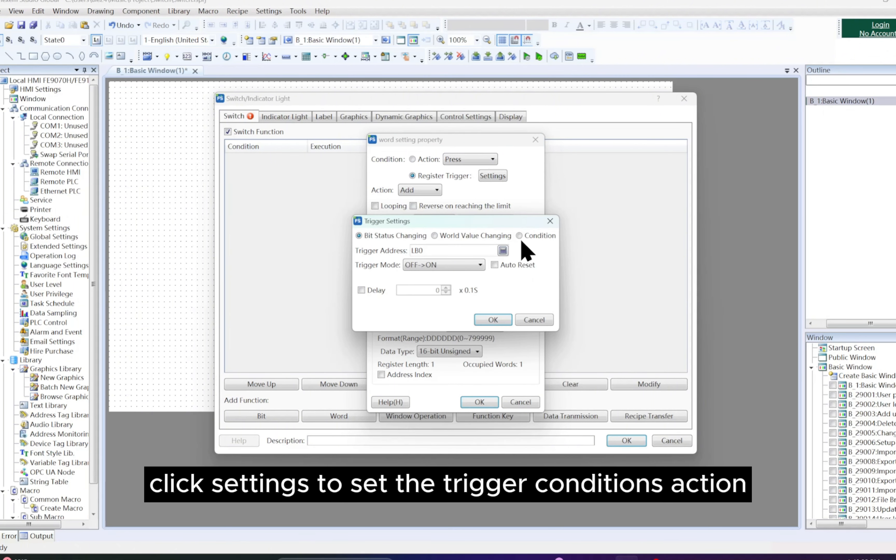
pyautogui.click(520, 236)
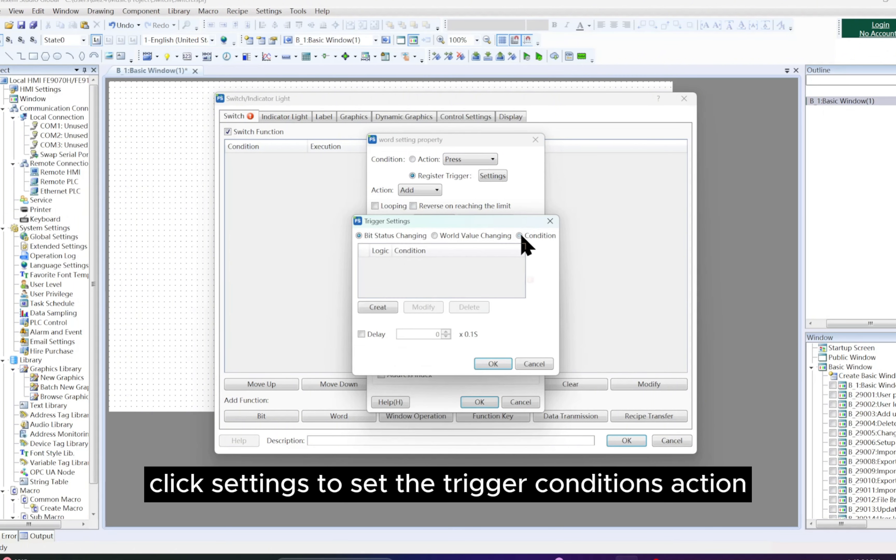
pyautogui.click(551, 221)
pyautogui.click(426, 159)
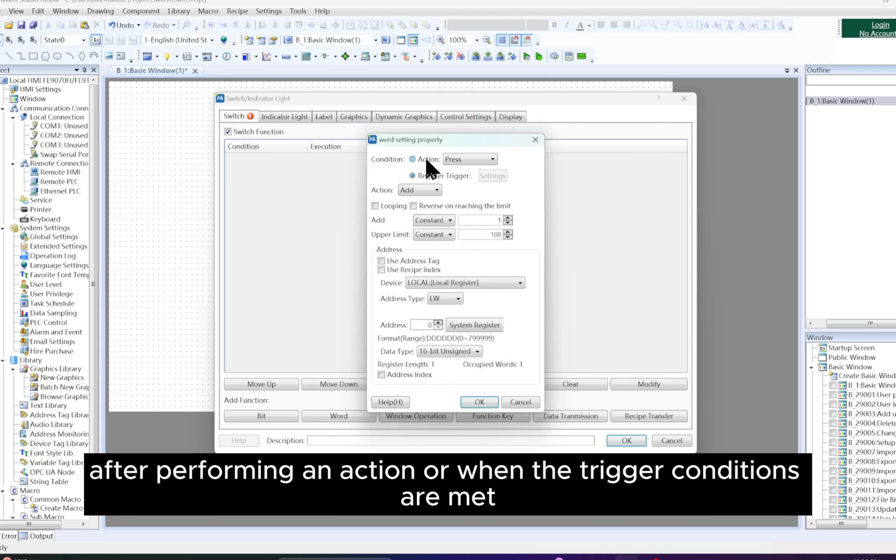
# Step: Examine the available word actions and the value types offered for the Add action's upper limit
pyautogui.click(436, 190)
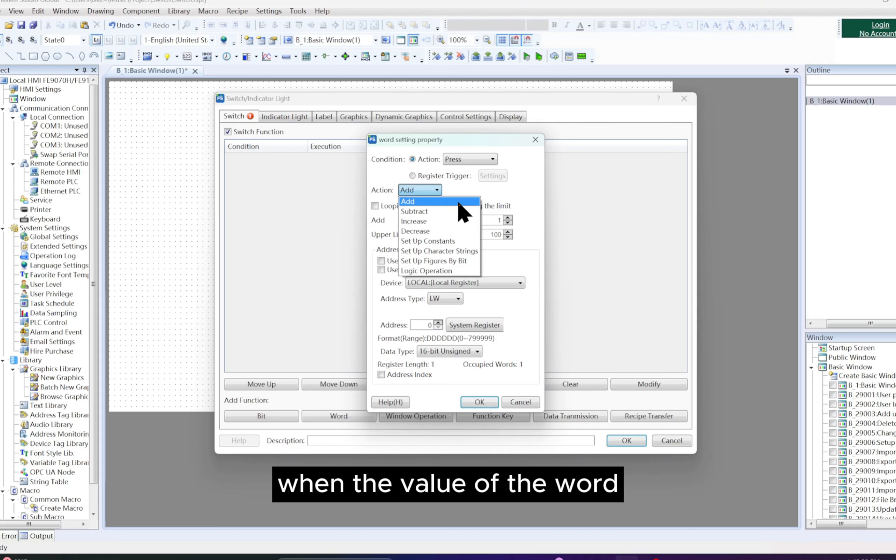
pyautogui.click(498, 194)
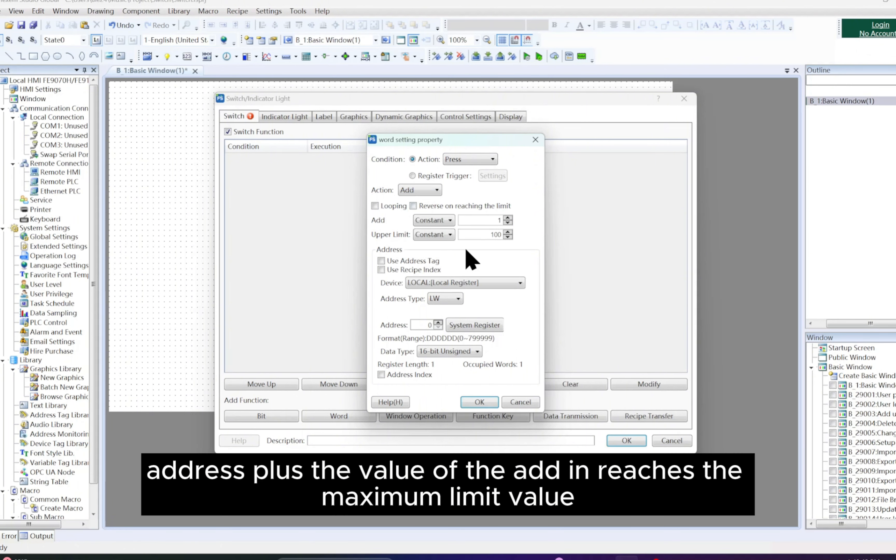
pyautogui.click(450, 235)
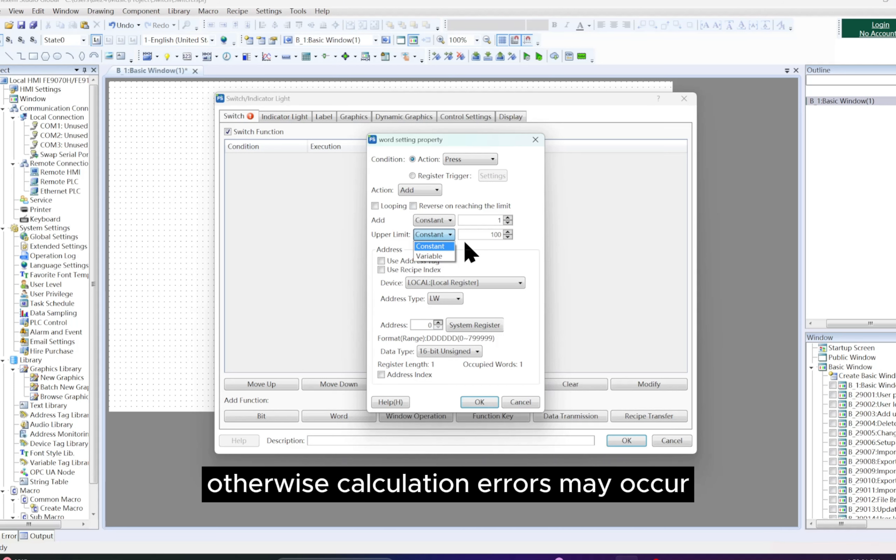
# Step: Set the word action to Subtract and review the Constant and Variable options for its subtract value and lower limit
pyautogui.click(431, 191)
pyautogui.click(431, 190)
pyautogui.click(432, 210)
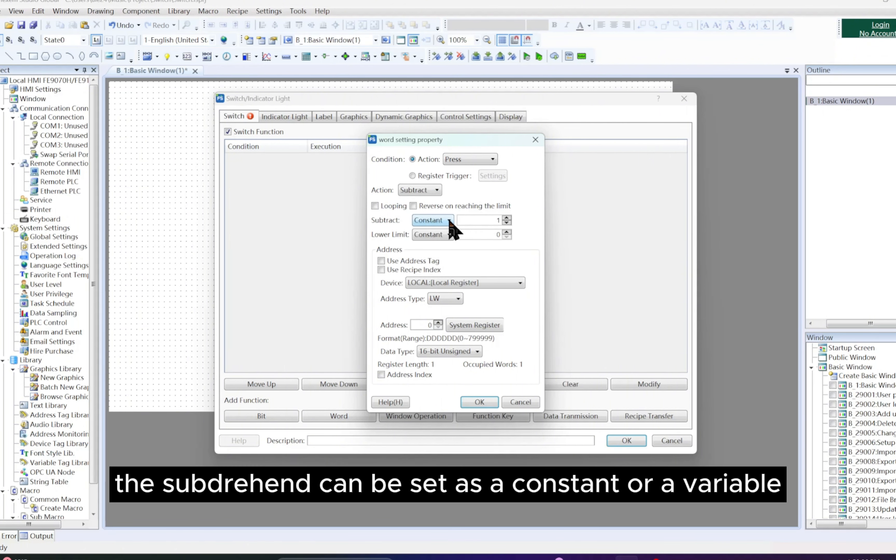
pyautogui.click(449, 234)
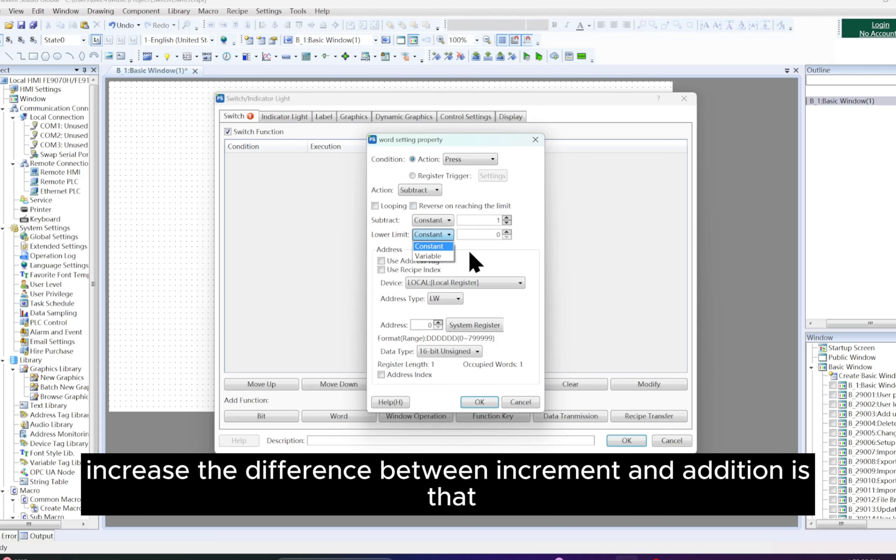
pyautogui.click(453, 227)
pyautogui.click(452, 222)
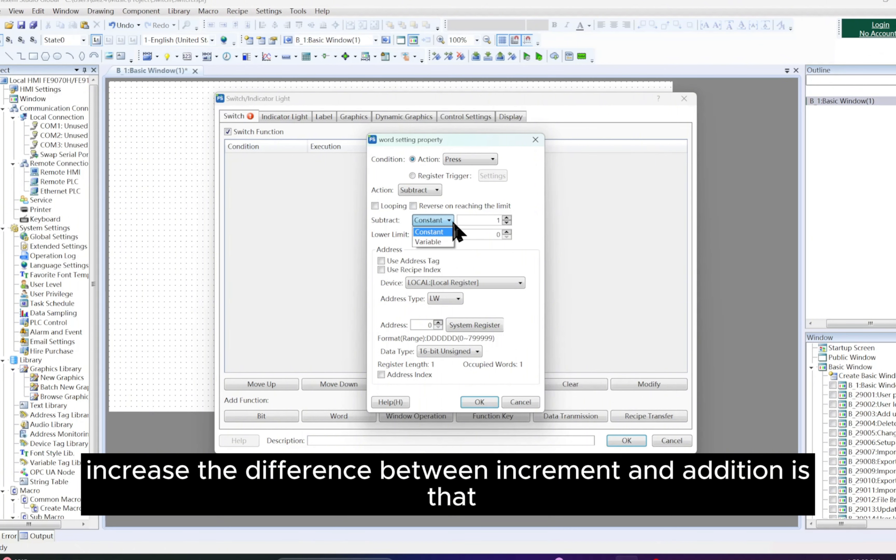
pyautogui.click(449, 220)
# Step: Set the word action to Increase
pyautogui.click(437, 190)
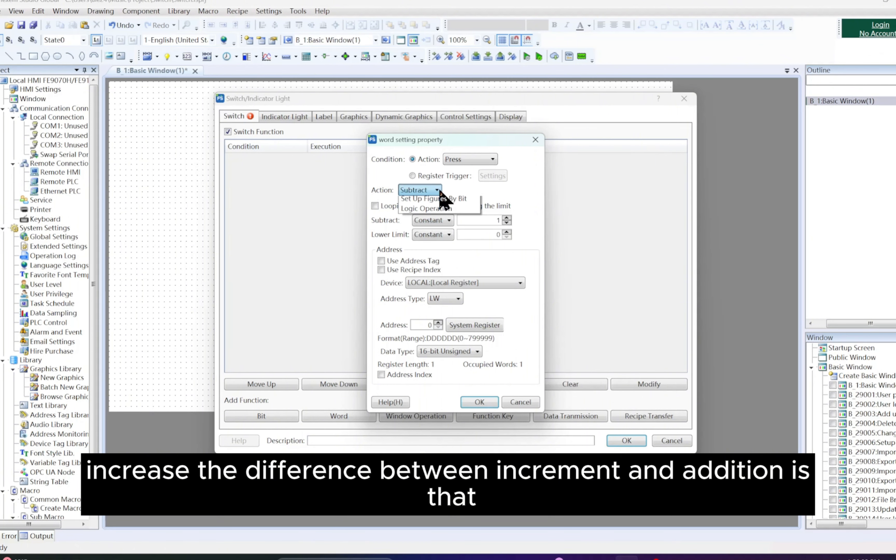
pyautogui.click(450, 227)
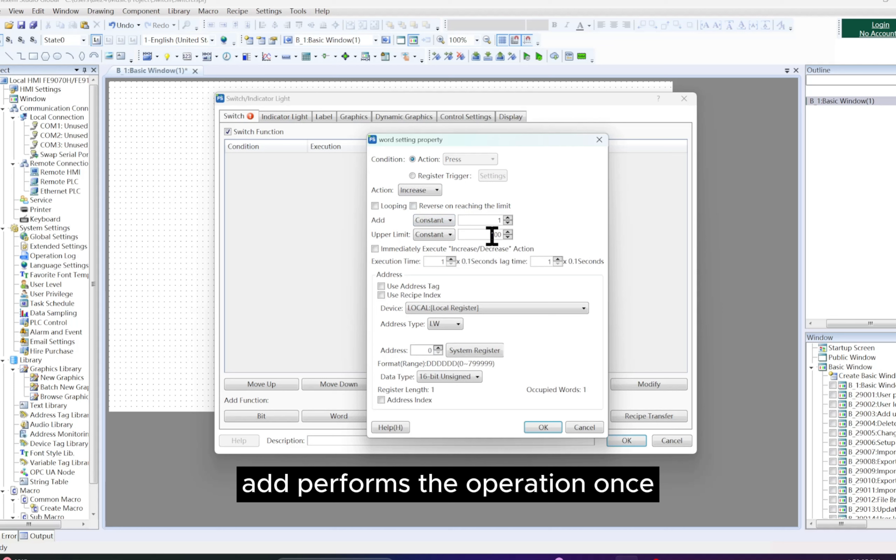
# Step: Review the value types for the Increase action's upper limit, and set the word action to Decrease
pyautogui.click(450, 234)
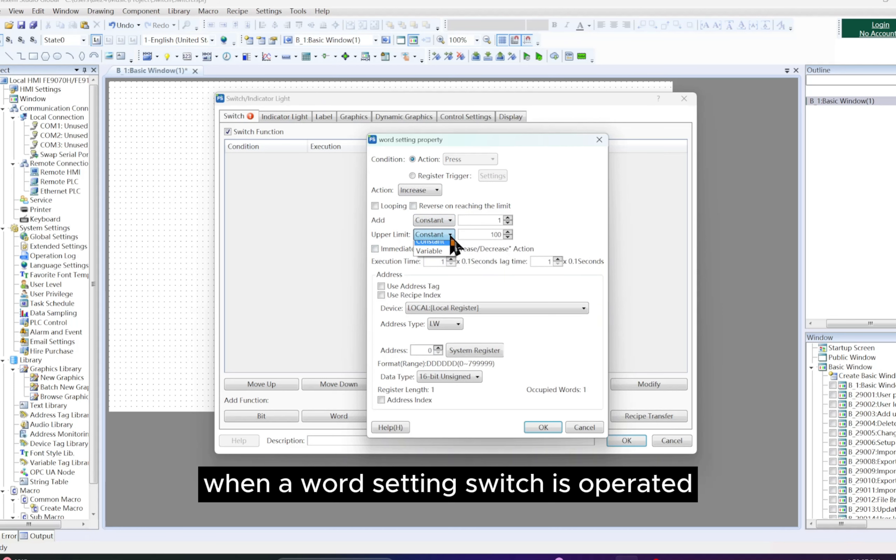
pyautogui.click(479, 280)
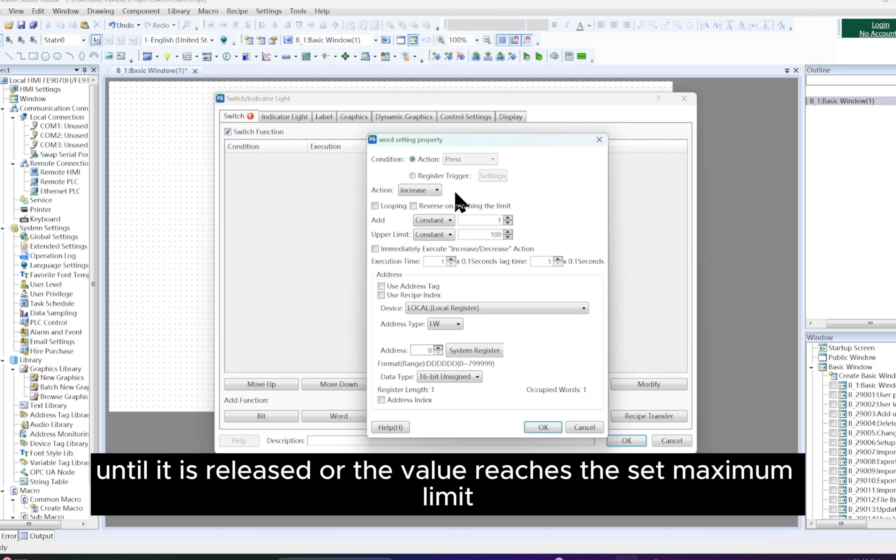
pyautogui.click(437, 190)
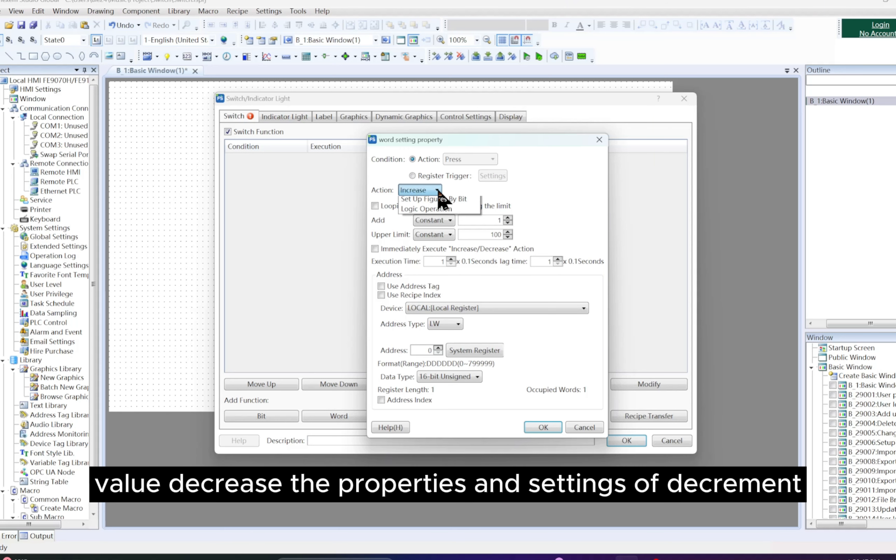
pyautogui.click(457, 231)
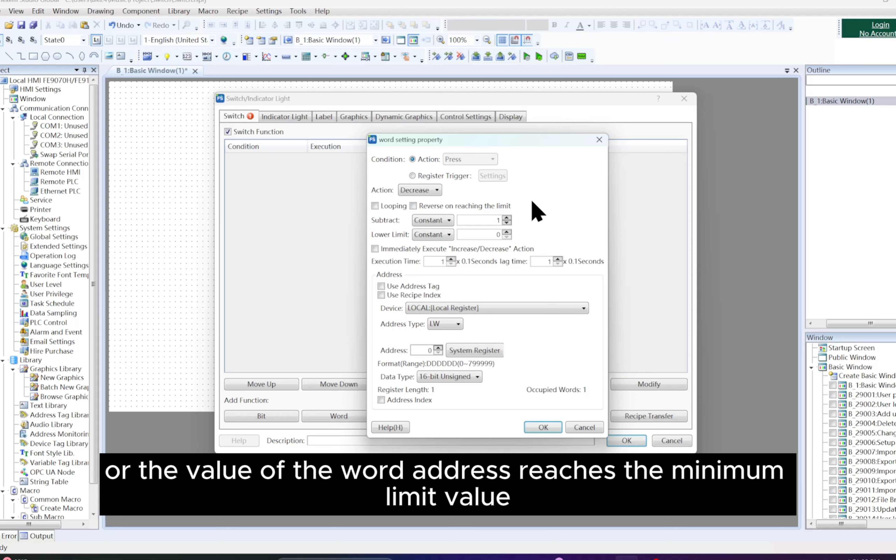
# Step: Set the word action to Set Up Constants and review the value types offered for its setting value
pyautogui.click(439, 191)
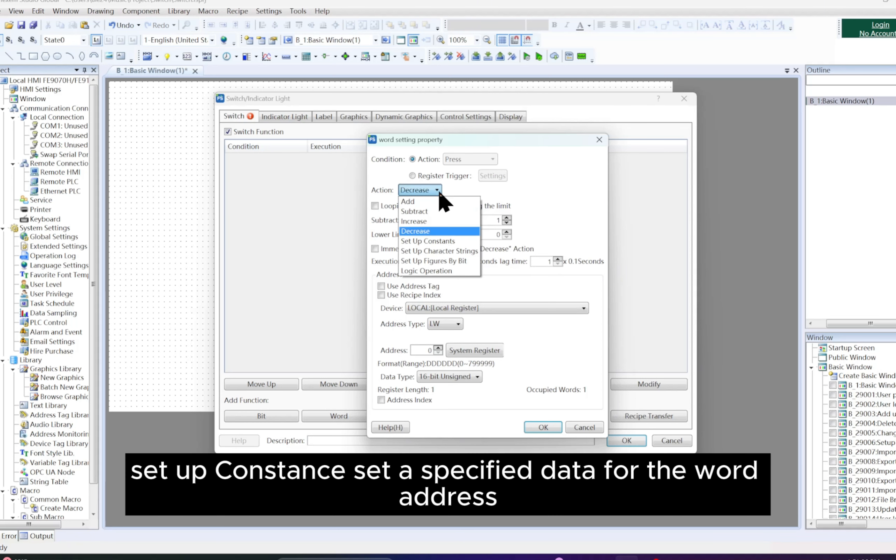
pyautogui.click(454, 244)
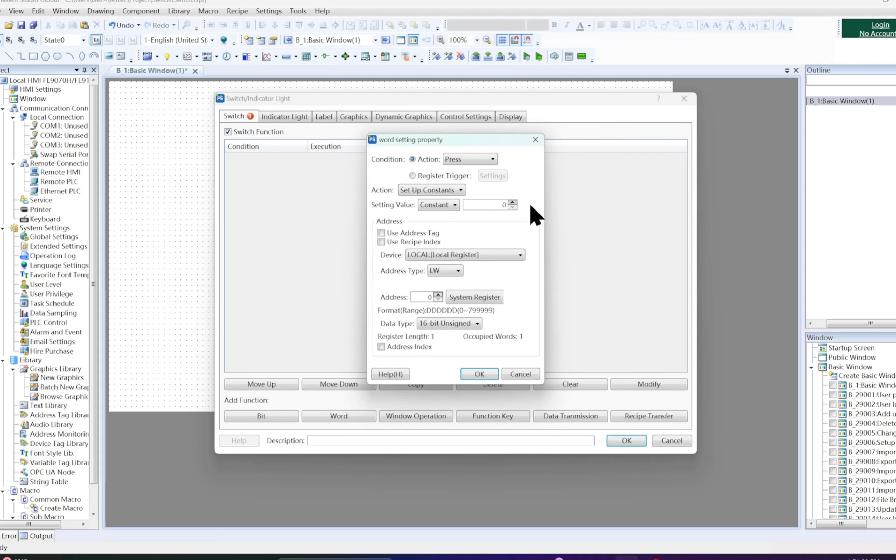
pyautogui.click(454, 205)
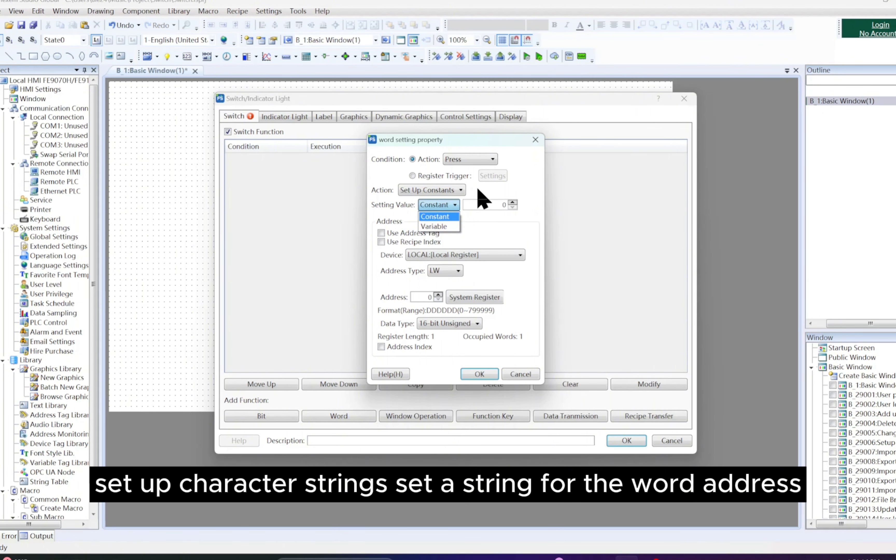
pyautogui.click(458, 193)
# Step: Set the word action to Set Up Character Strings and review the value types offered for its content
pyautogui.click(461, 194)
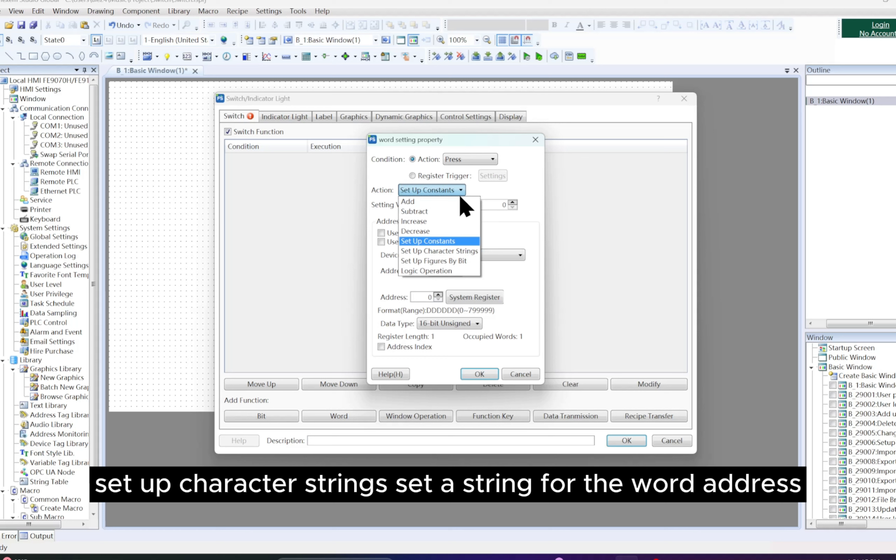
pyautogui.click(474, 251)
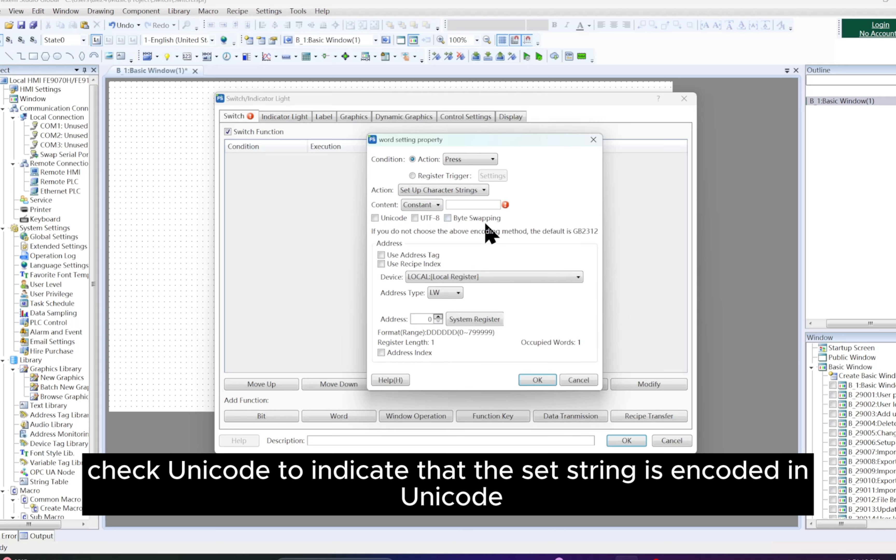
pyautogui.click(440, 207)
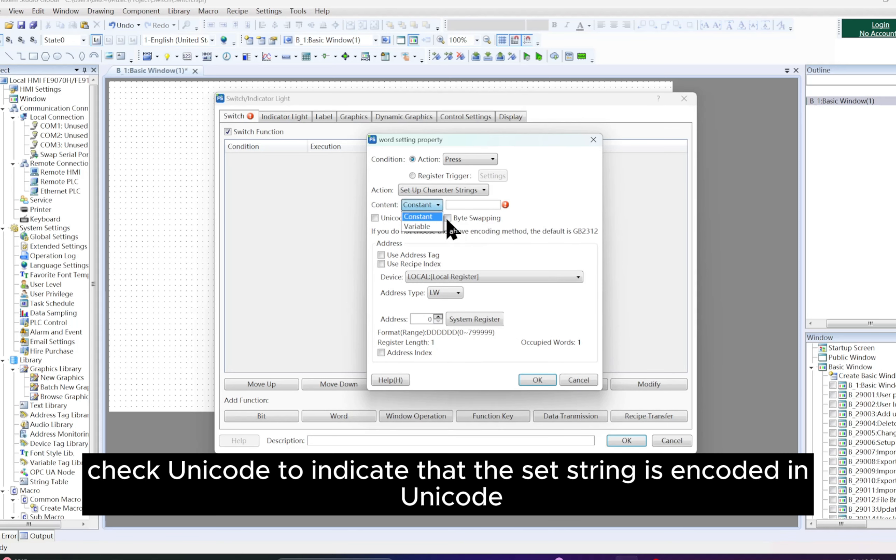
pyautogui.click(482, 234)
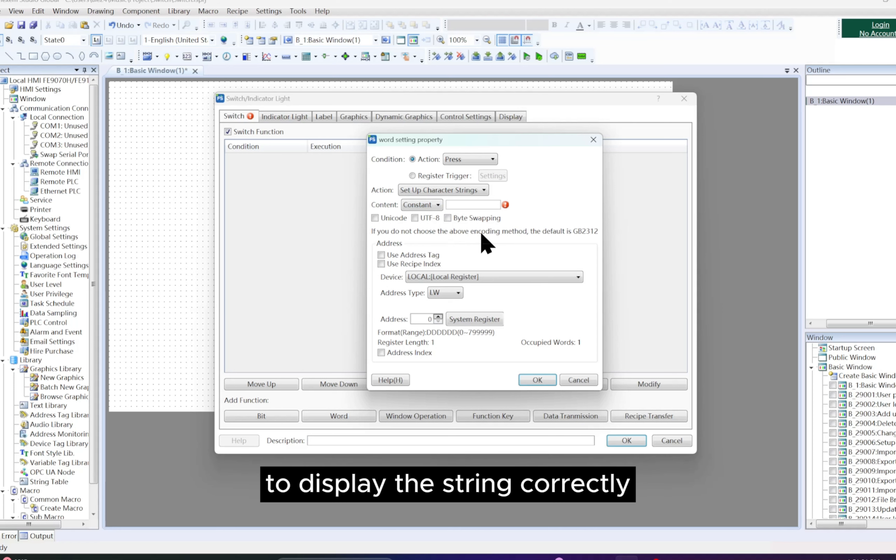
# Step: Try the Unicode encoding and Byte Swapping options for the character string, clearing each one again
pyautogui.click(375, 218)
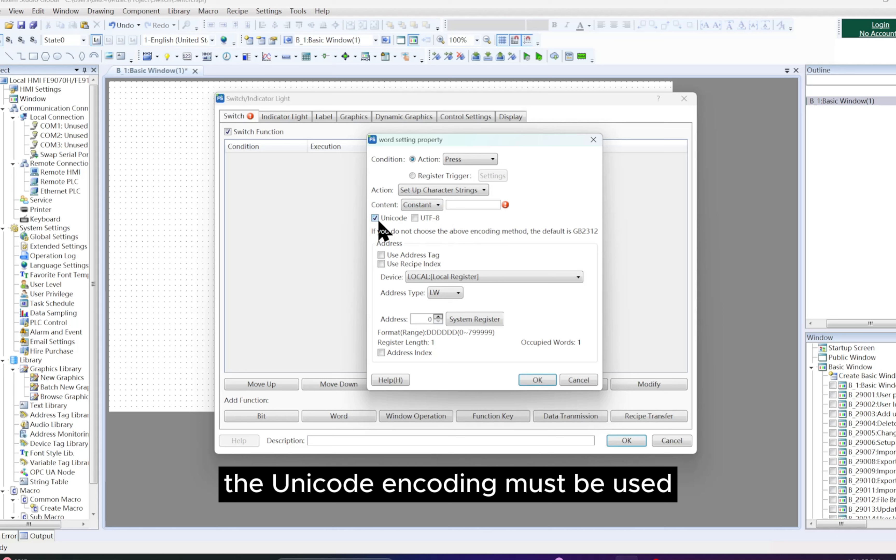
pyautogui.click(377, 221)
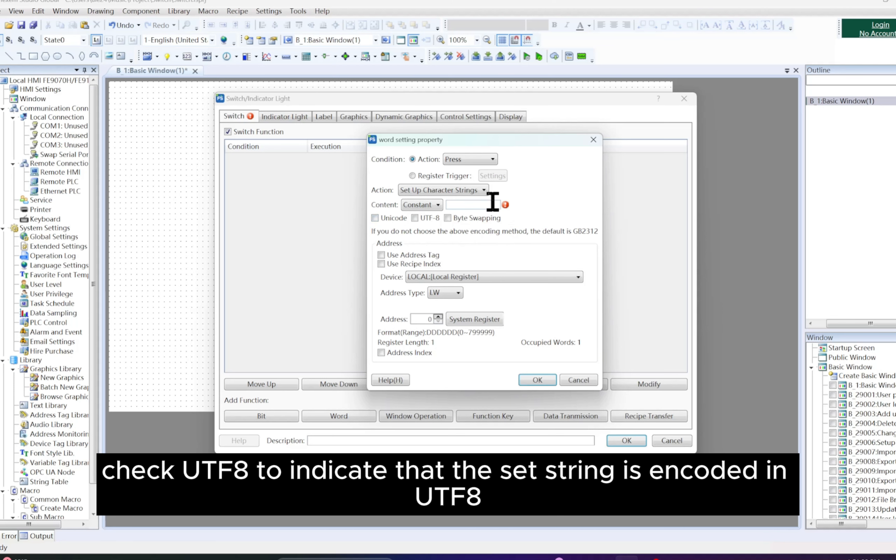
pyautogui.click(484, 190)
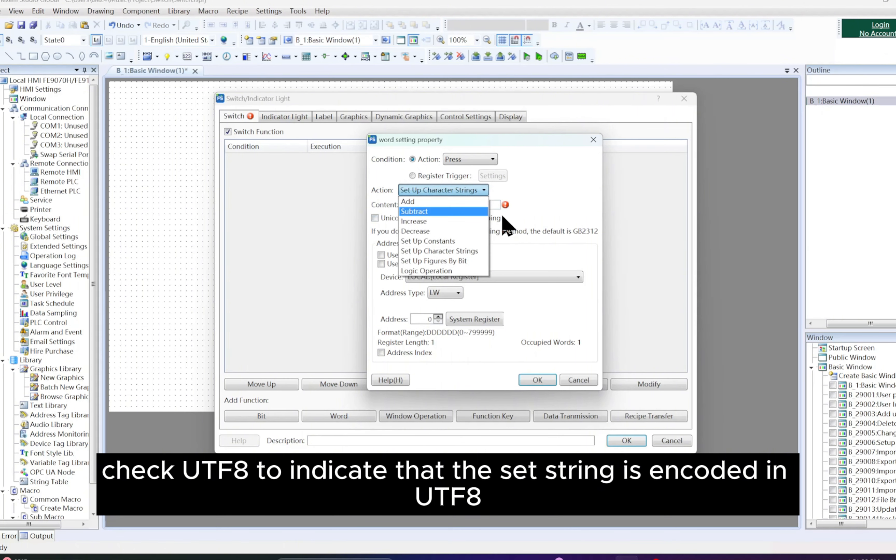
pyautogui.click(509, 213)
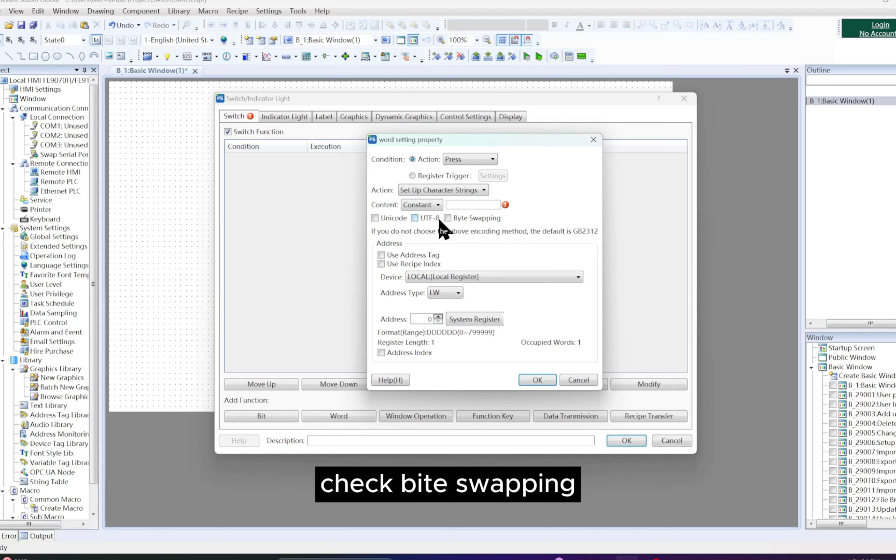
pyautogui.click(447, 219)
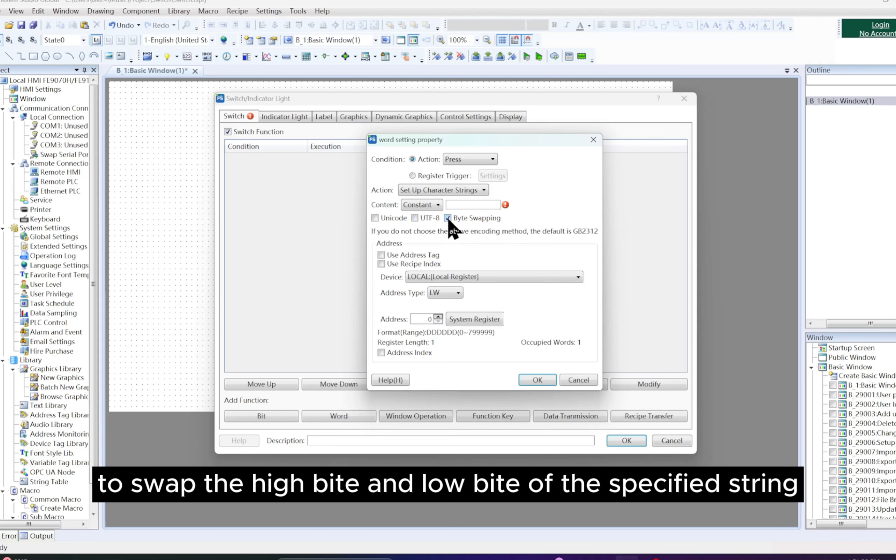
pyautogui.click(448, 219)
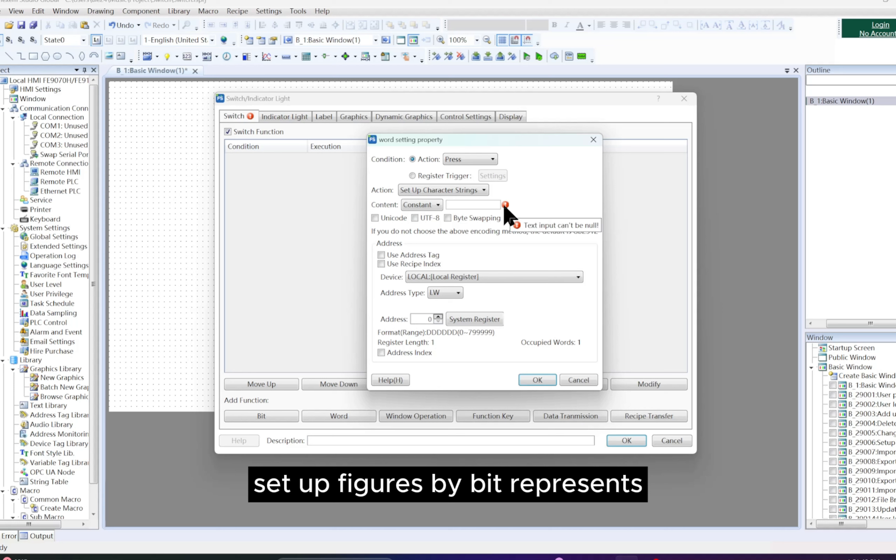
# Step: Try Set Up Figures By Bit as the word action and switch to Logic Operation
pyautogui.click(482, 190)
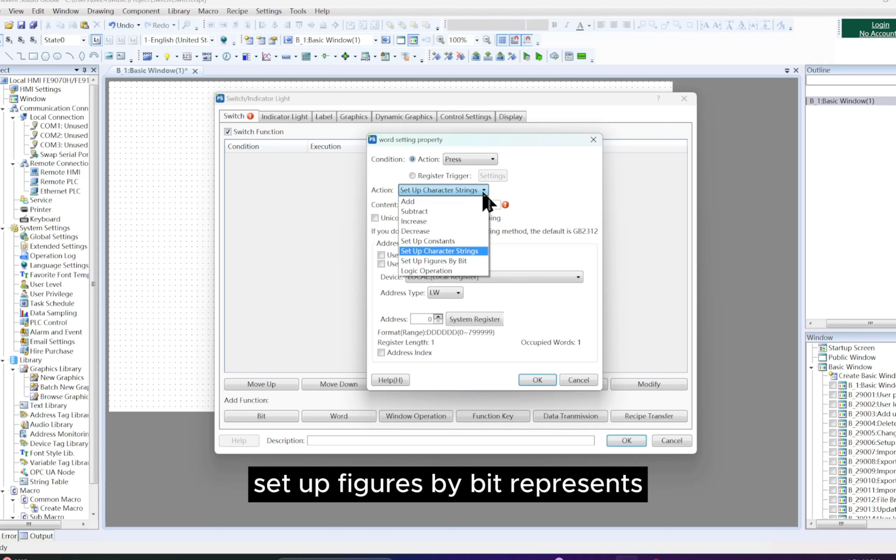
pyautogui.click(478, 261)
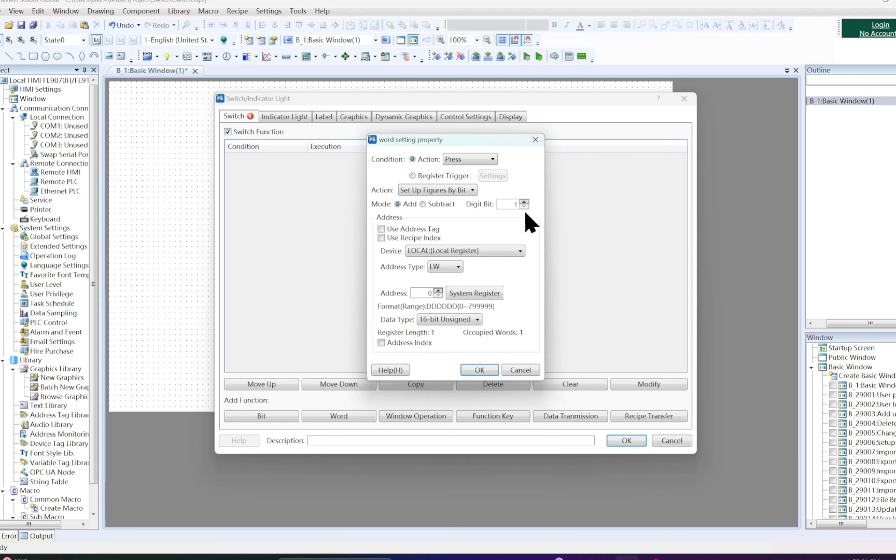
pyautogui.click(466, 191)
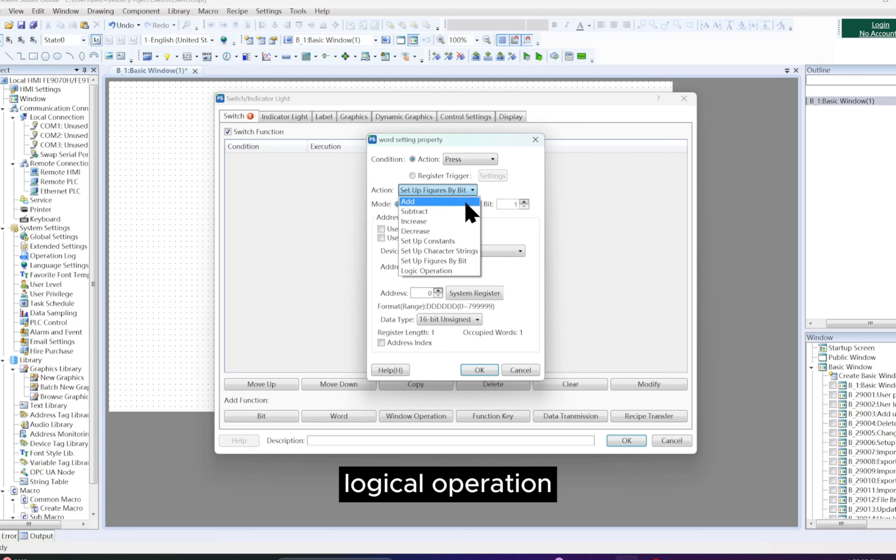
pyautogui.click(460, 271)
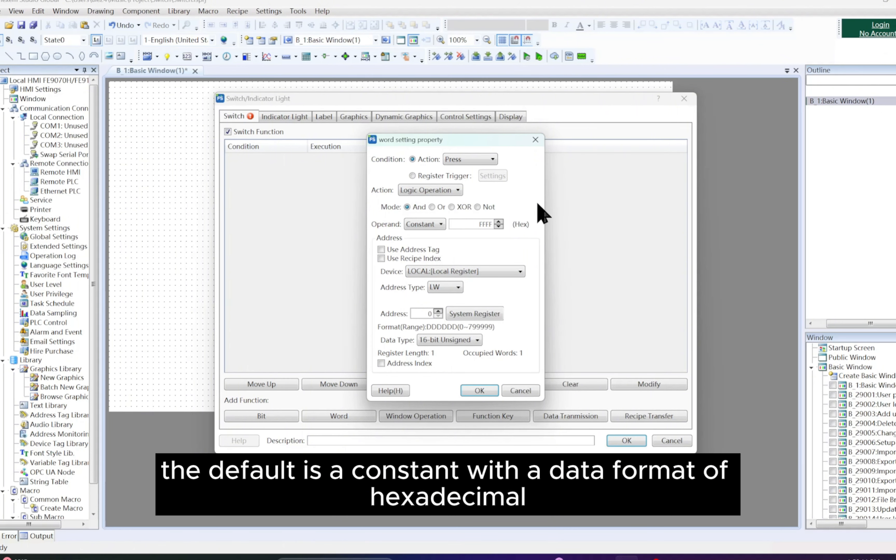
# Step: Set the logic operation's operand to Variable and inspect its address settings without changing them
pyautogui.click(431, 225)
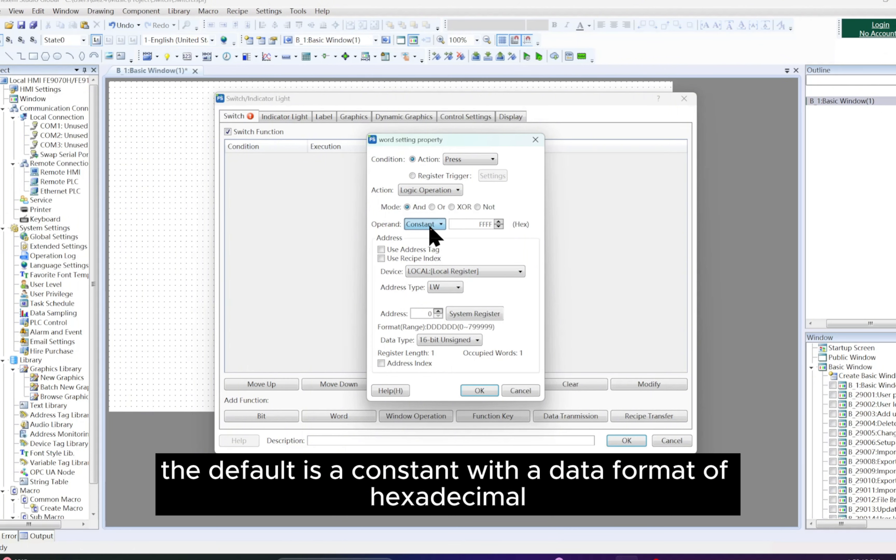
pyautogui.click(475, 244)
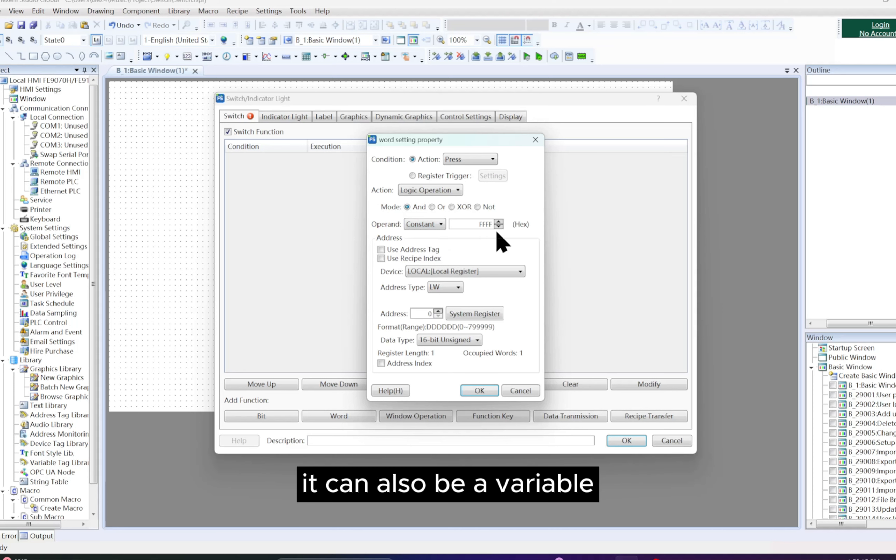
pyautogui.click(441, 224)
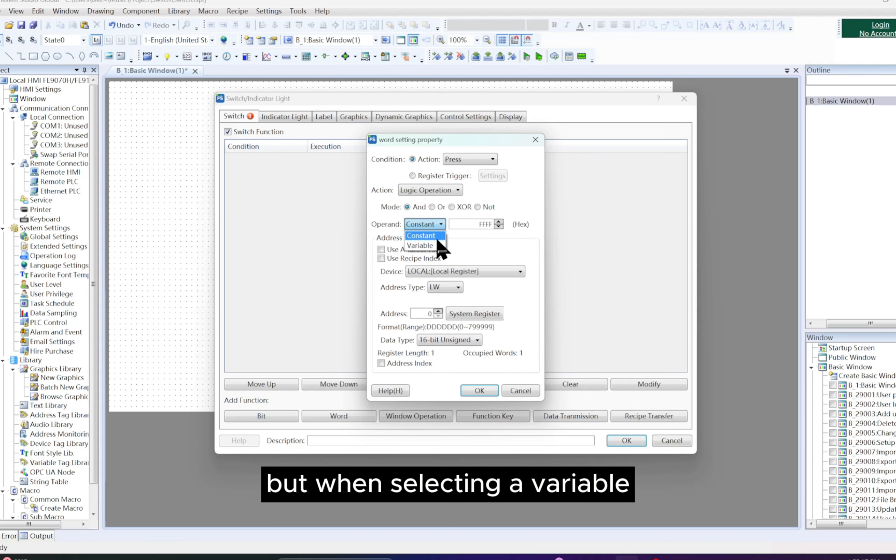
pyautogui.click(439, 245)
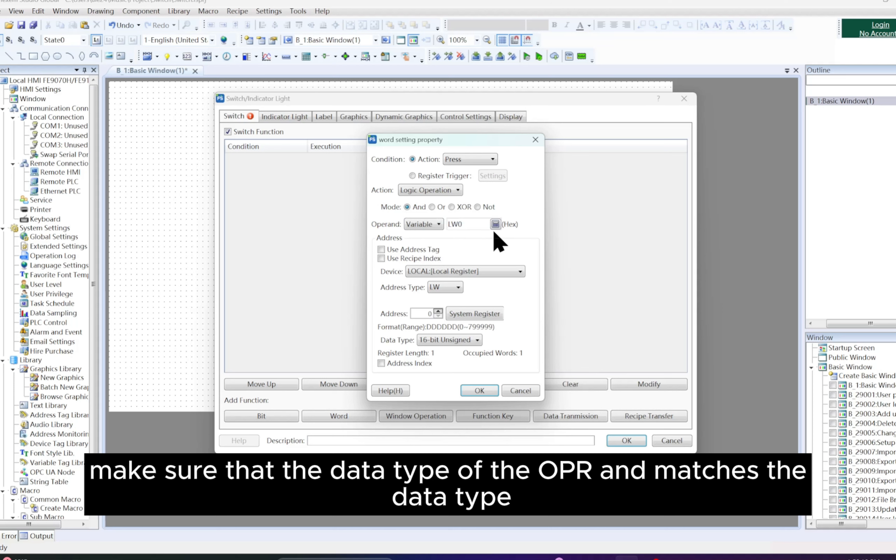
pyautogui.click(495, 224)
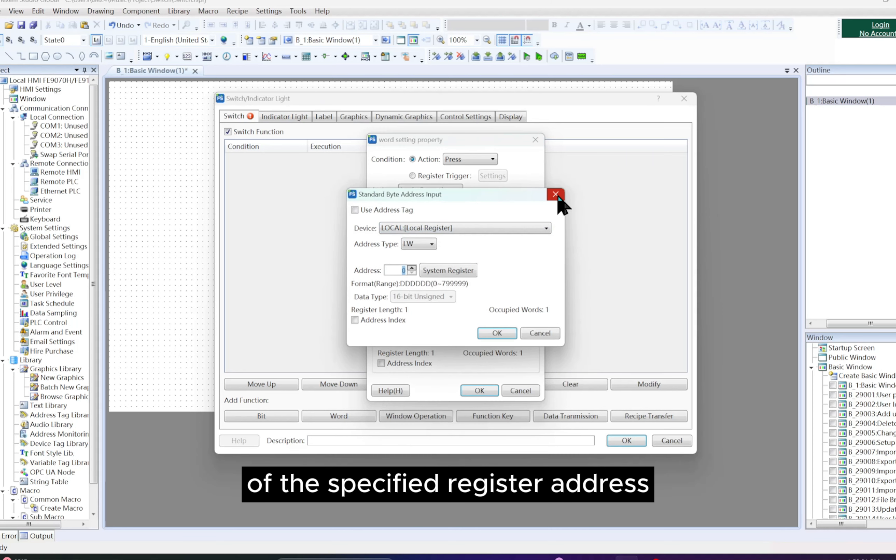
pyautogui.click(555, 195)
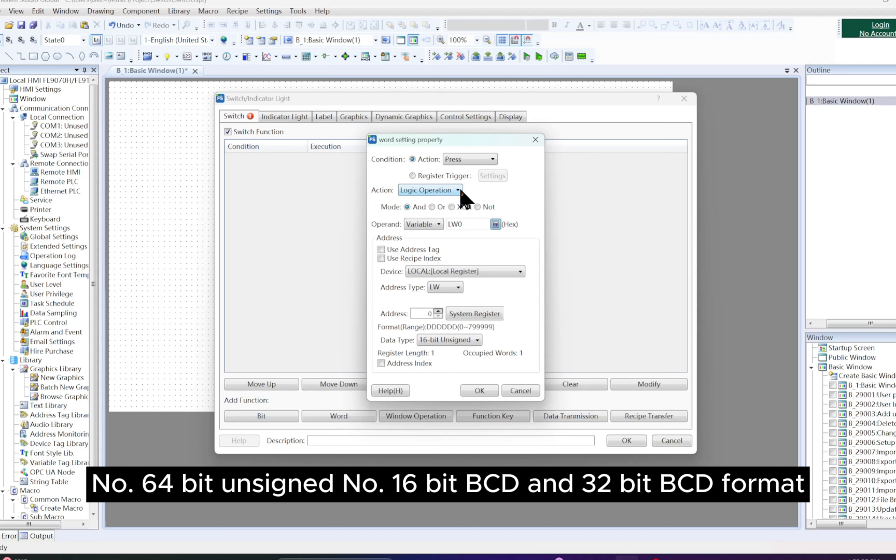
# Step: Set the word action to Add with Looping enabled, and switch the action to Subtract with Looping kept on
pyautogui.click(458, 190)
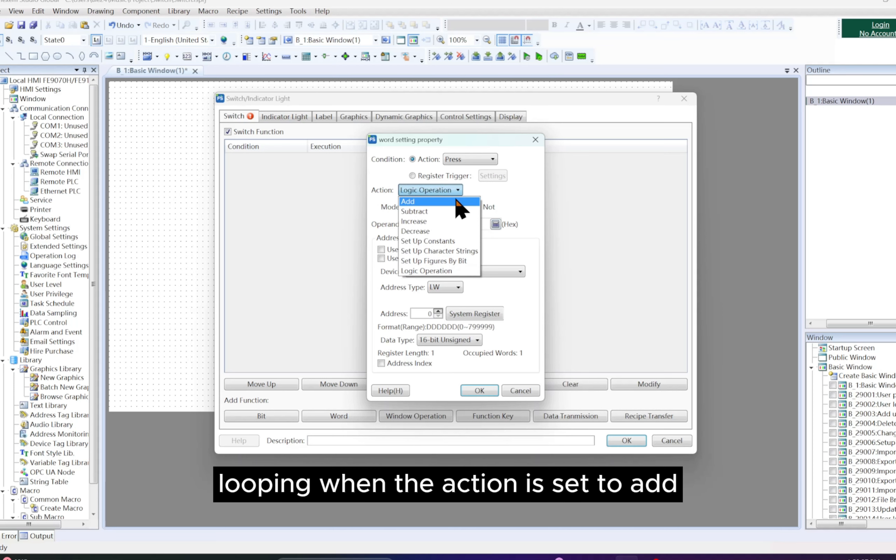
pyautogui.click(461, 201)
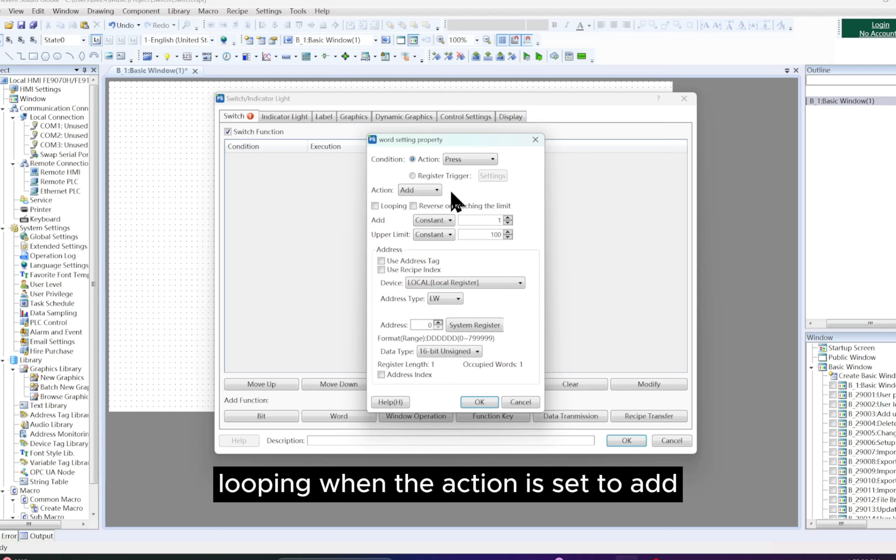
pyautogui.click(380, 207)
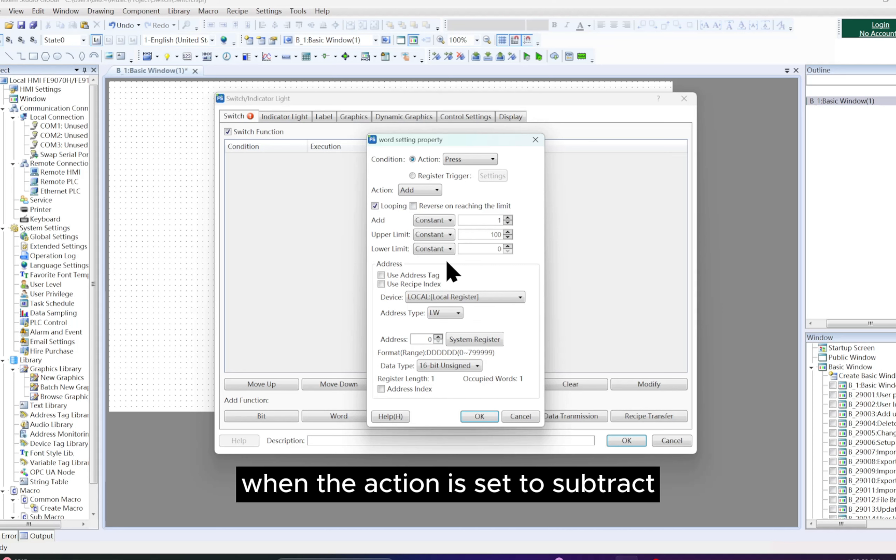
pyautogui.click(423, 190)
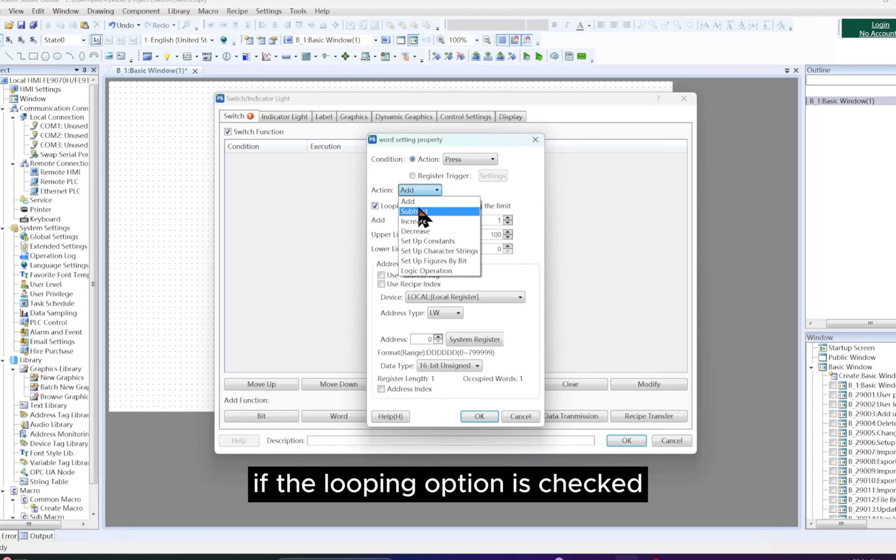
pyautogui.click(420, 212)
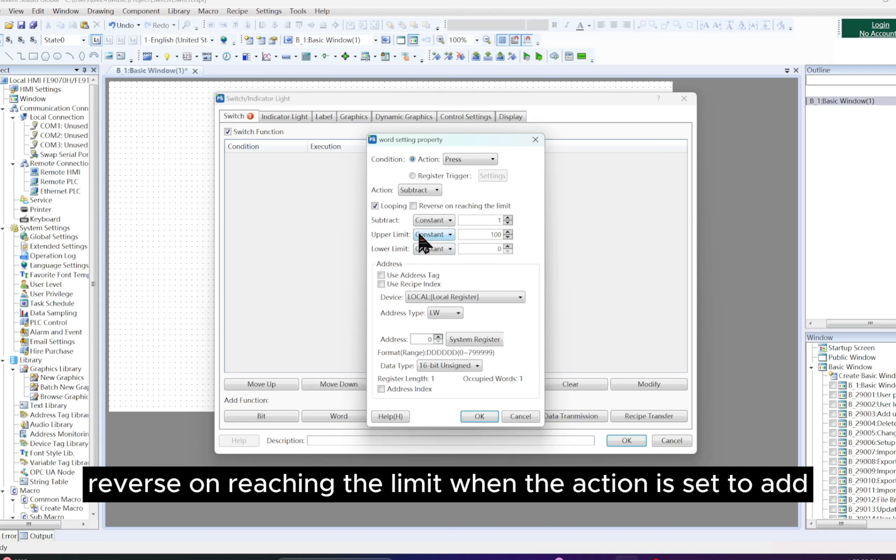
# Step: Try the Add action with Reverse on reaching the limit instead of Looping, and switch the action to Subtract
pyautogui.click(431, 188)
pyautogui.scroll(1, 434, 196)
pyautogui.click(436, 201)
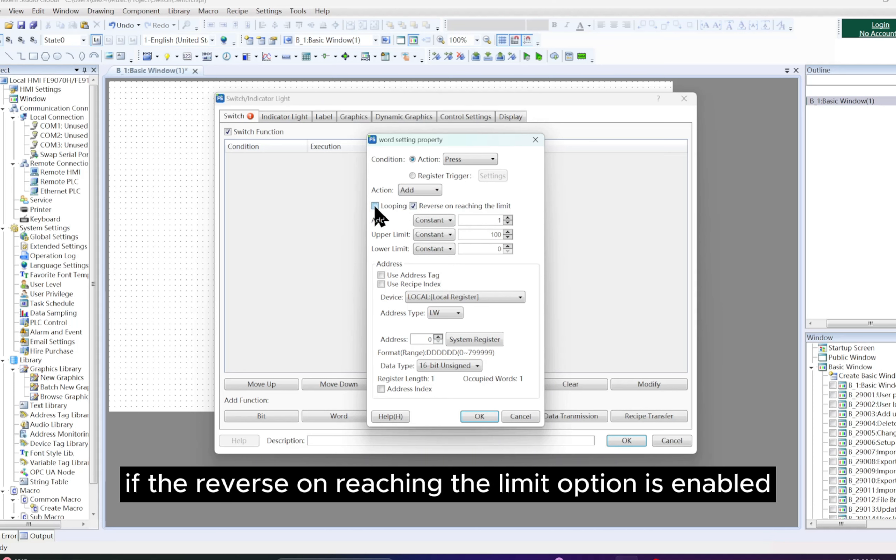
pyautogui.click(414, 206)
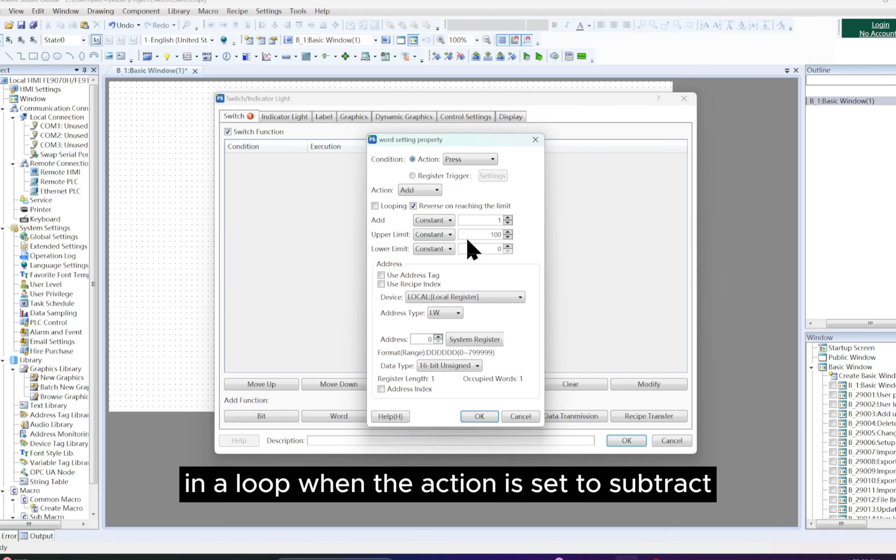
pyautogui.click(436, 191)
pyautogui.click(437, 211)
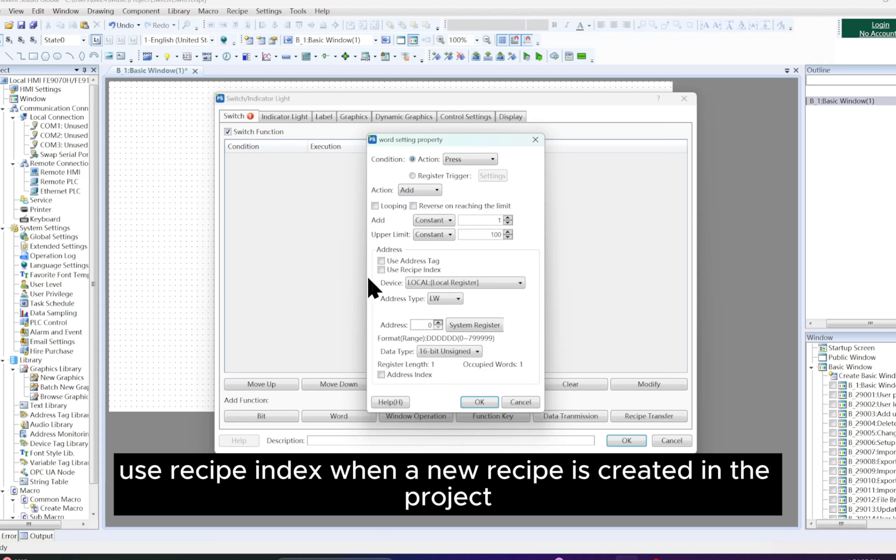
# Step: Try addressing the word action by recipe index and by address tag, and return to direct register addressing
pyautogui.click(381, 270)
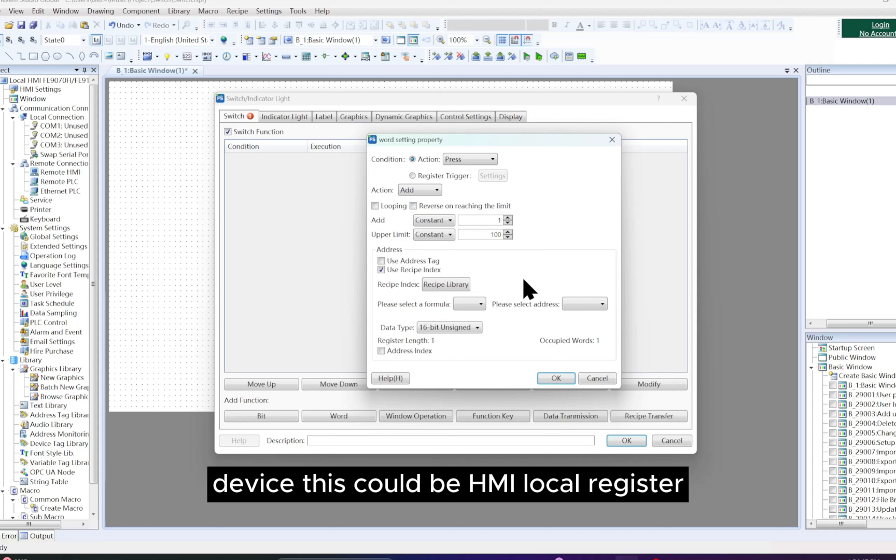
pyautogui.click(381, 261)
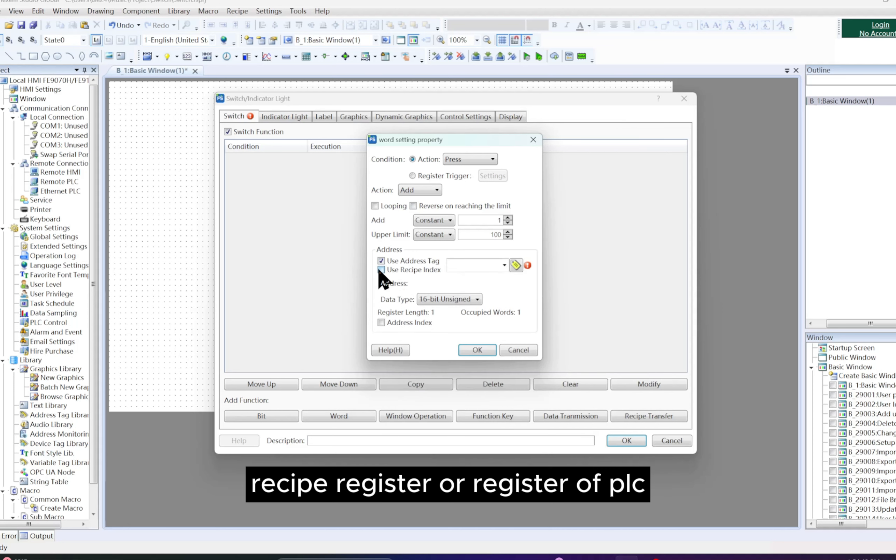
pyautogui.click(381, 270)
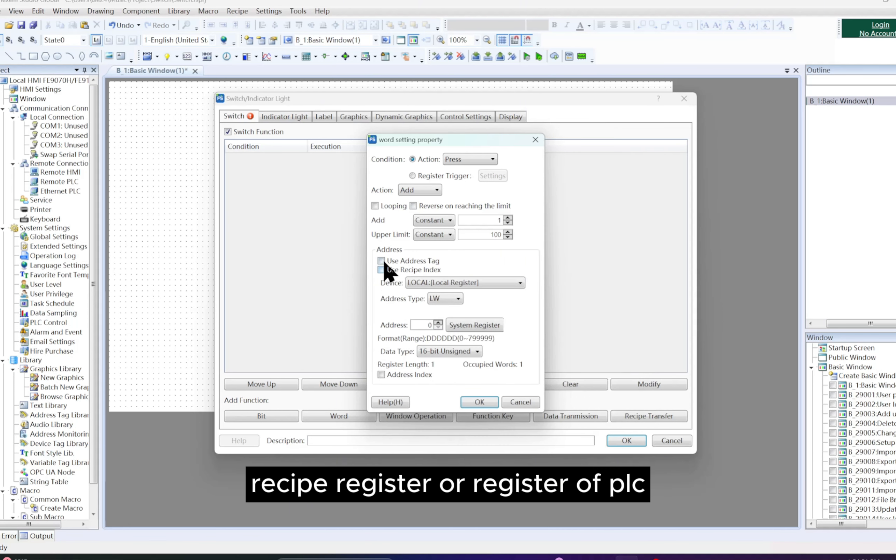
pyautogui.click(382, 261)
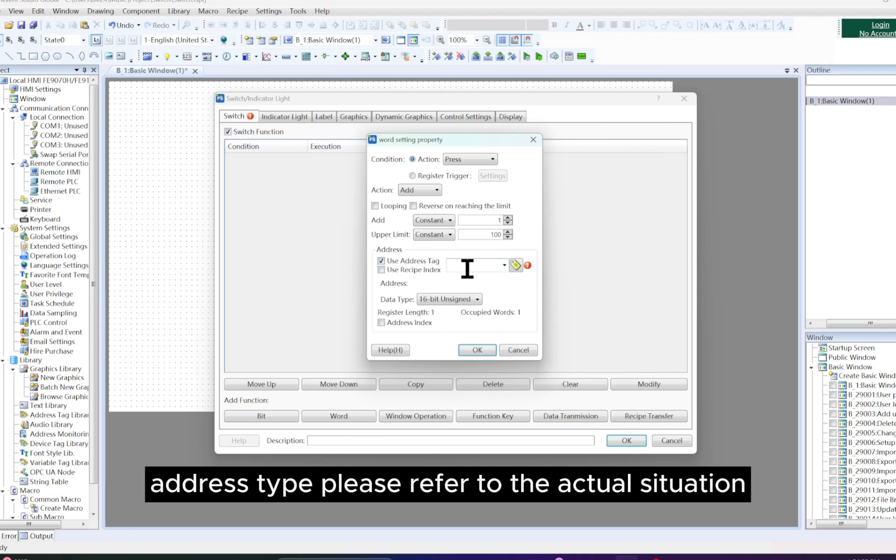
pyautogui.click(382, 261)
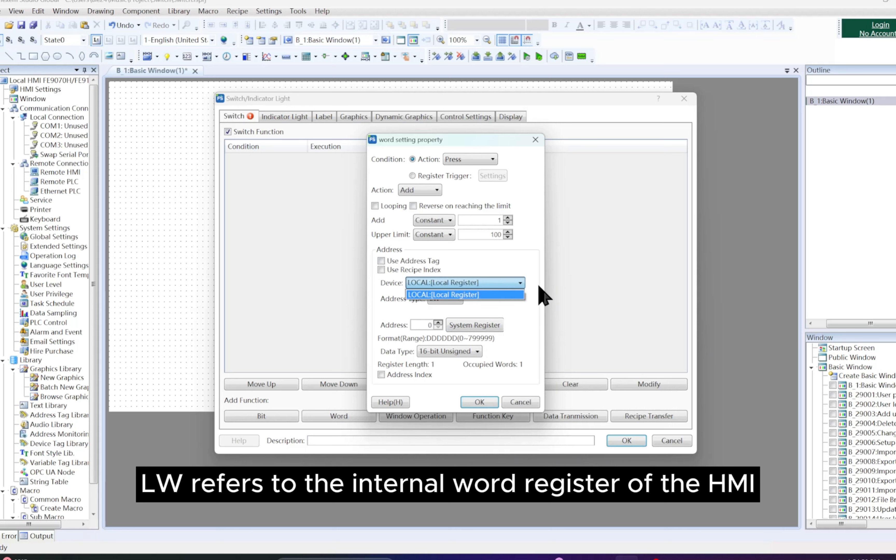
# Step: Review the available devices and address types for the word address, keeping the local register and LW
pyautogui.click(523, 282)
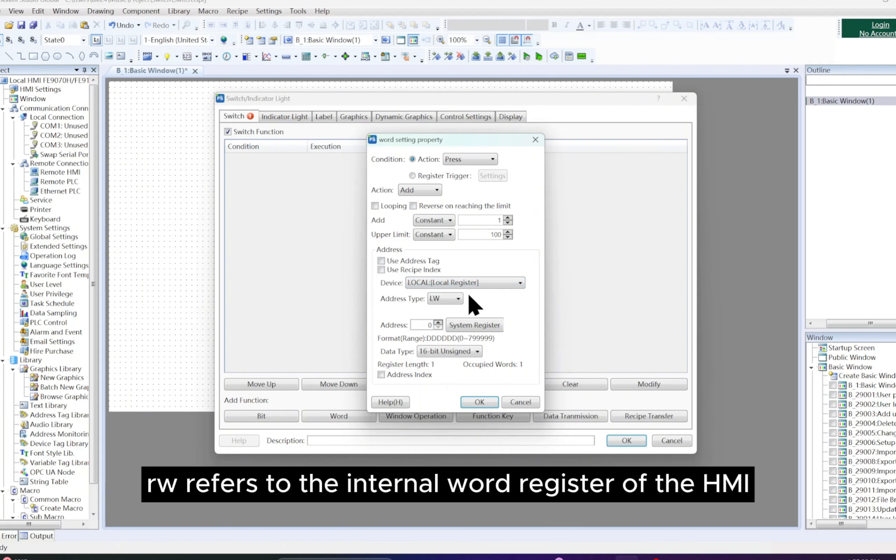
pyautogui.click(459, 300)
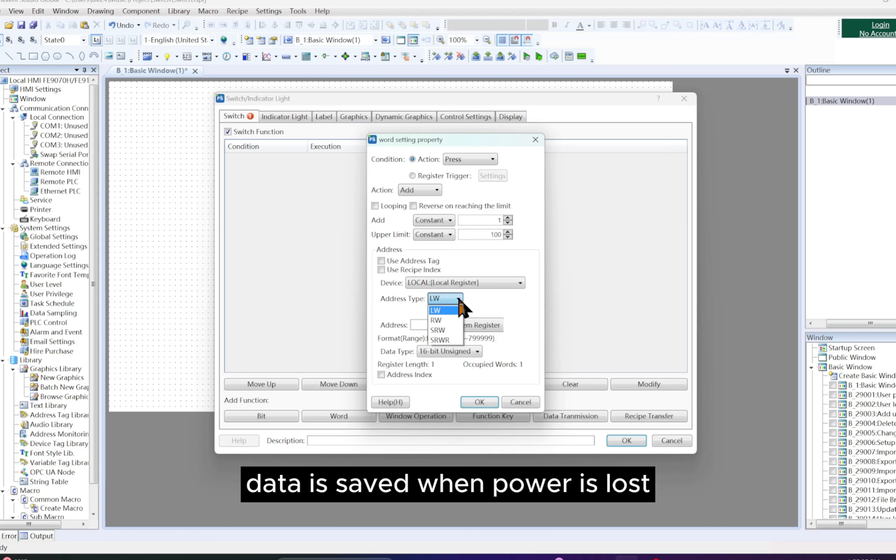
pyautogui.click(459, 301)
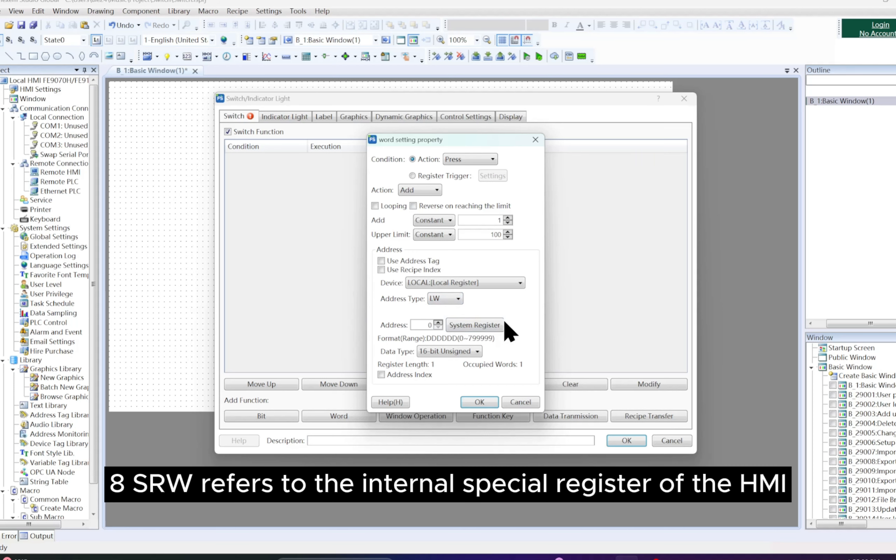
# Step: Try the Address Index option for the word address, inspect its address input settings, and disable the index
pyautogui.click(382, 375)
pyautogui.click(467, 377)
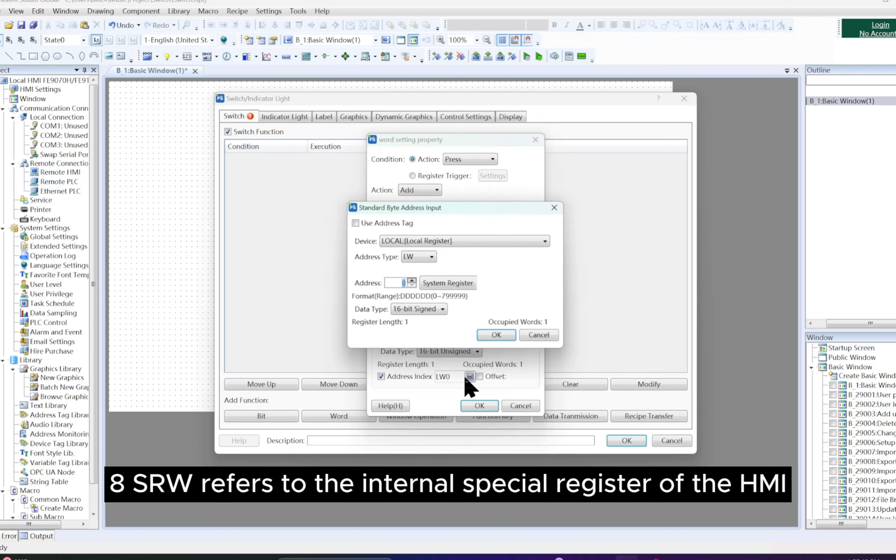
pyautogui.click(557, 210)
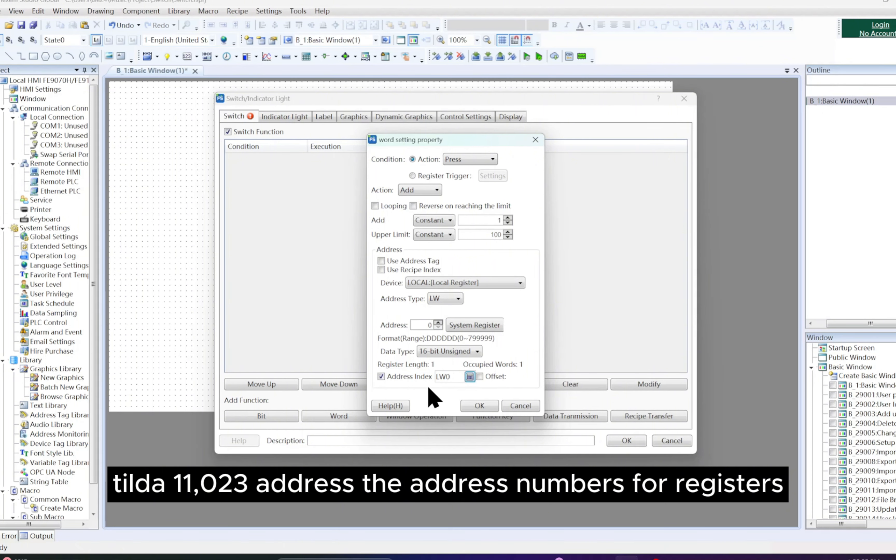
pyautogui.click(425, 378)
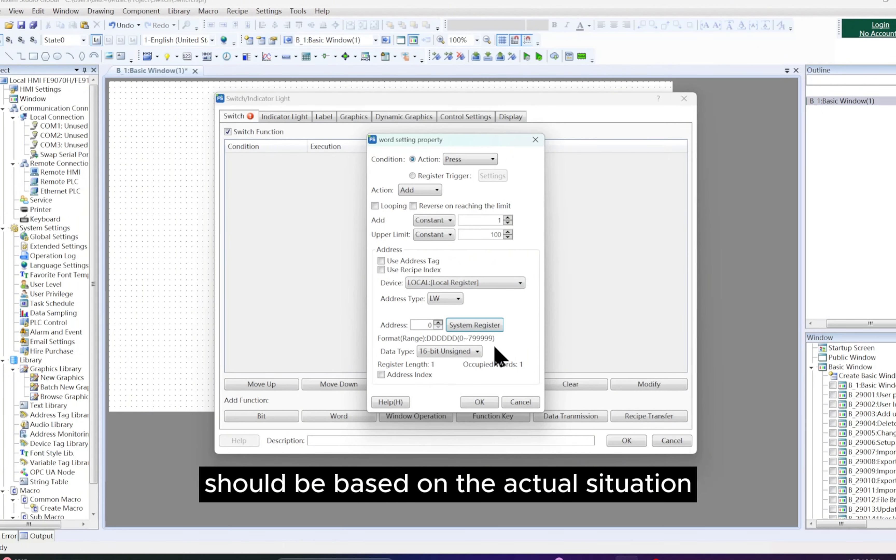
# Step: Keep the word address data type at 16-bit Unsigned and accept the word setting function
pyautogui.click(478, 352)
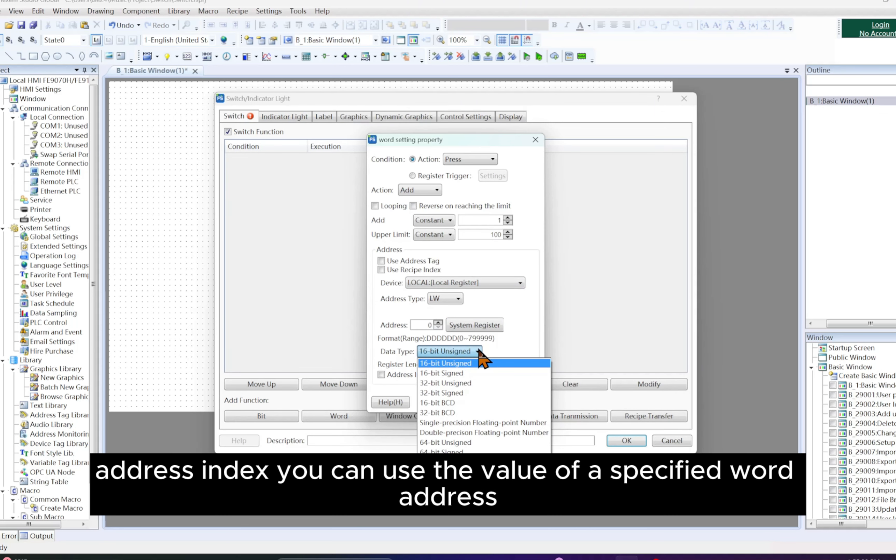
pyautogui.click(479, 363)
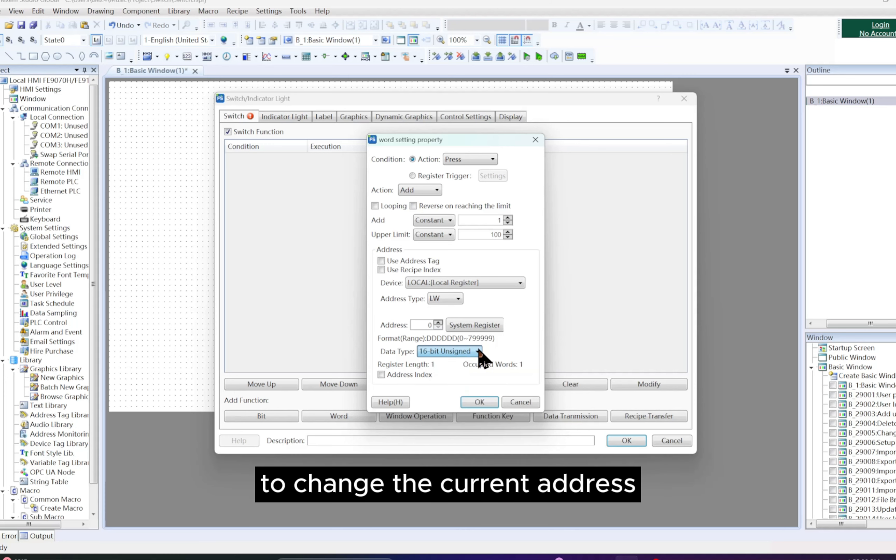
pyautogui.click(472, 402)
# Step: Enable the switch's indicator light and assign it the round button graphic with green and red states
pyautogui.click(296, 118)
pyautogui.click(227, 132)
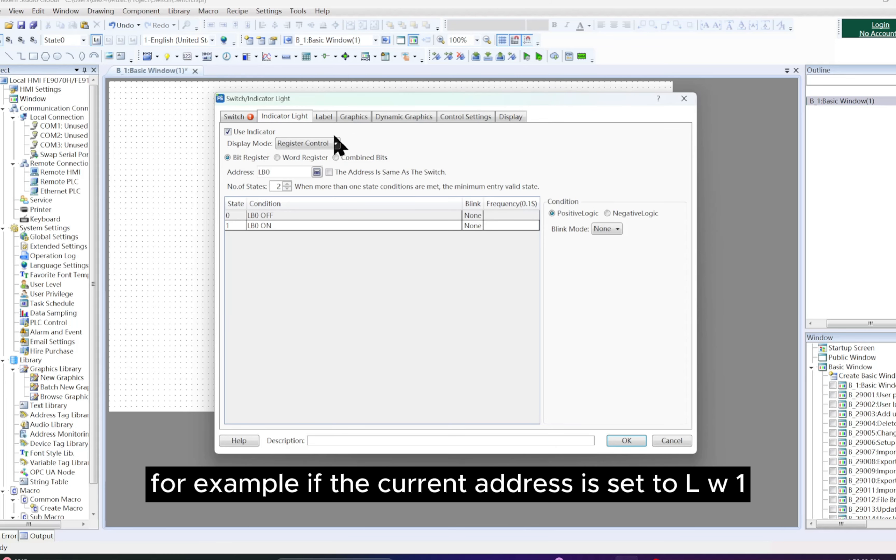
pyautogui.click(353, 116)
pyautogui.scroll(-3, 370, 207)
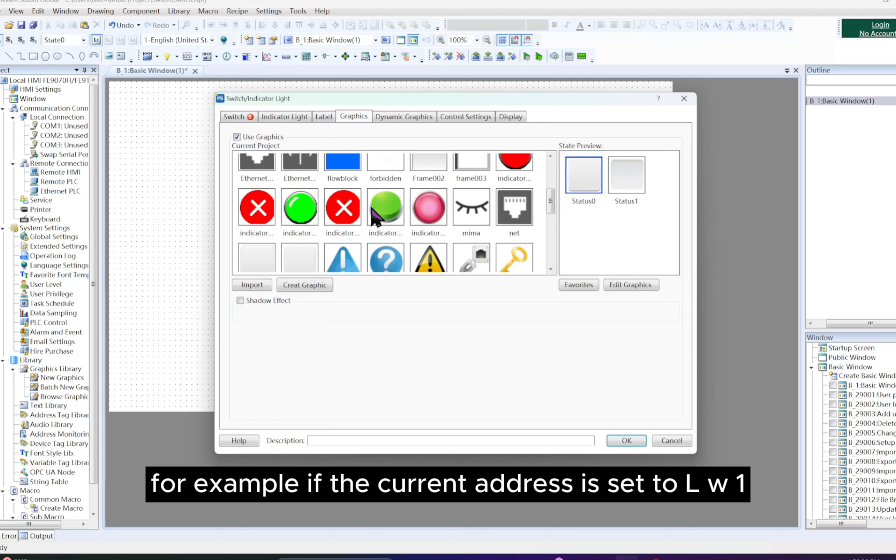
pyautogui.click(386, 180)
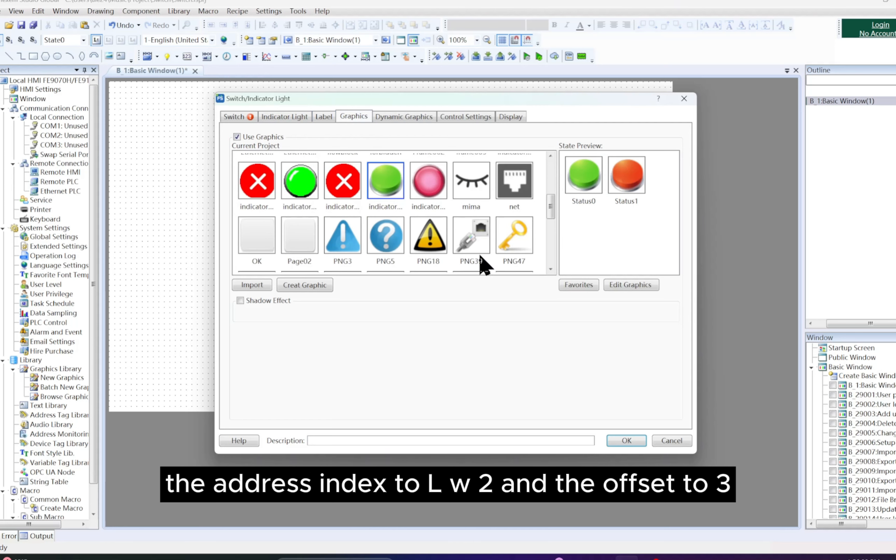
# Step: Accept the switch properties, place the switch in the upper-left area of the basic window and enlarge it
pyautogui.click(627, 441)
pyautogui.click(171, 133)
pyautogui.moveTo(198, 159); pyautogui.dragTo(364, 306)
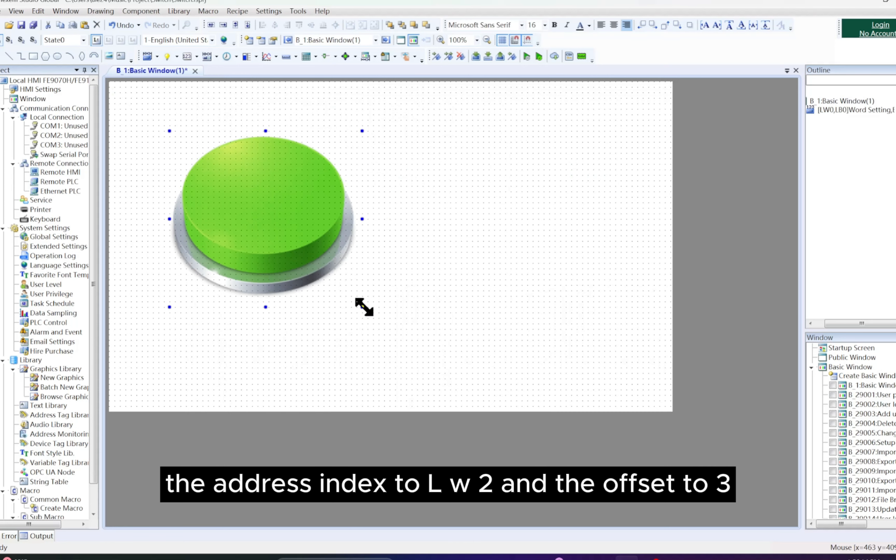
# Step: Open and dismiss the project download tool, run the project in the emulator with all records cleared, and close the emulator
pyautogui.click(476, 57)
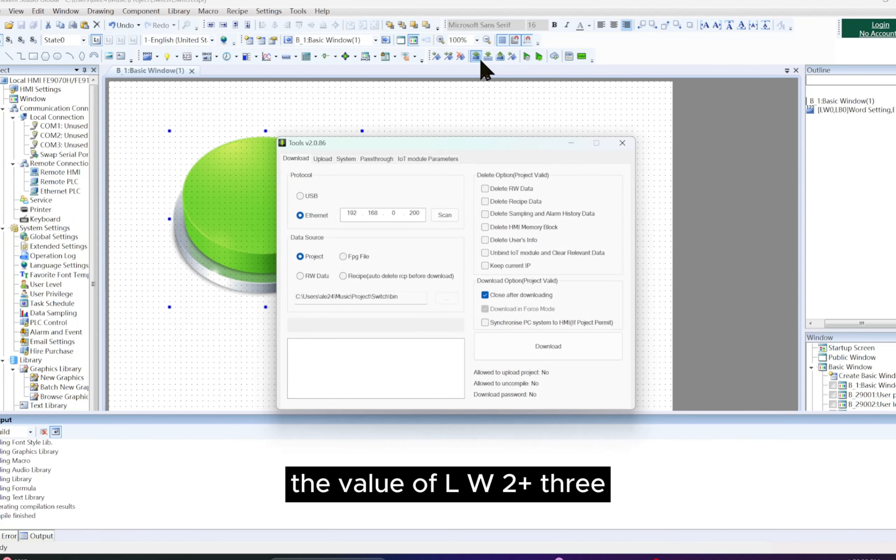
pyautogui.click(621, 144)
pyautogui.click(527, 56)
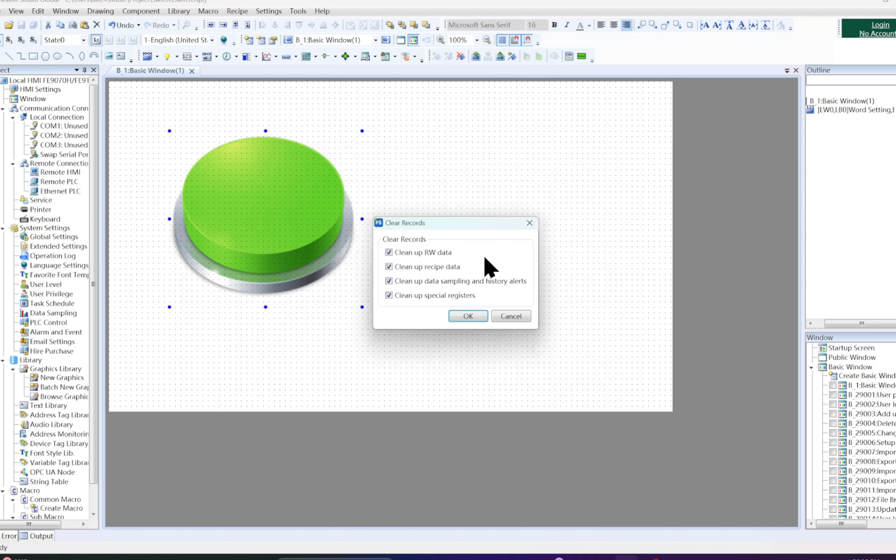
pyautogui.click(480, 320)
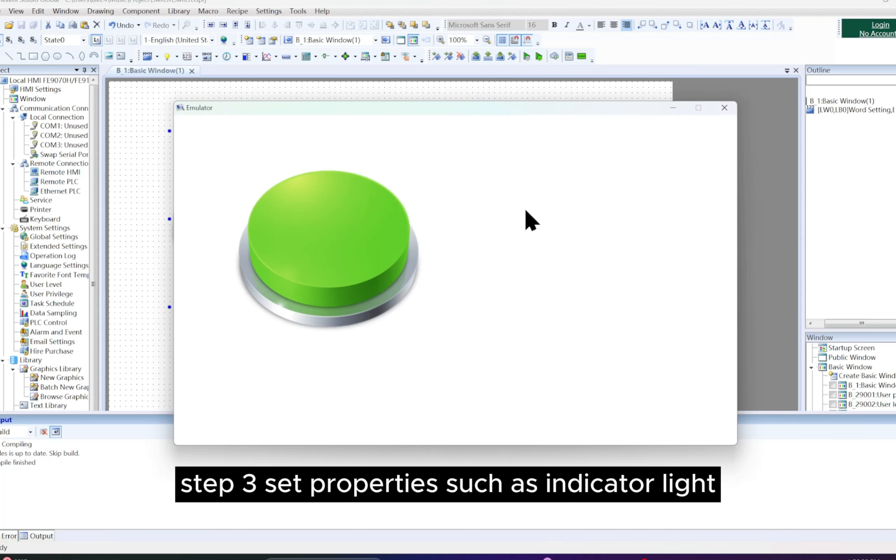
pyautogui.click(725, 108)
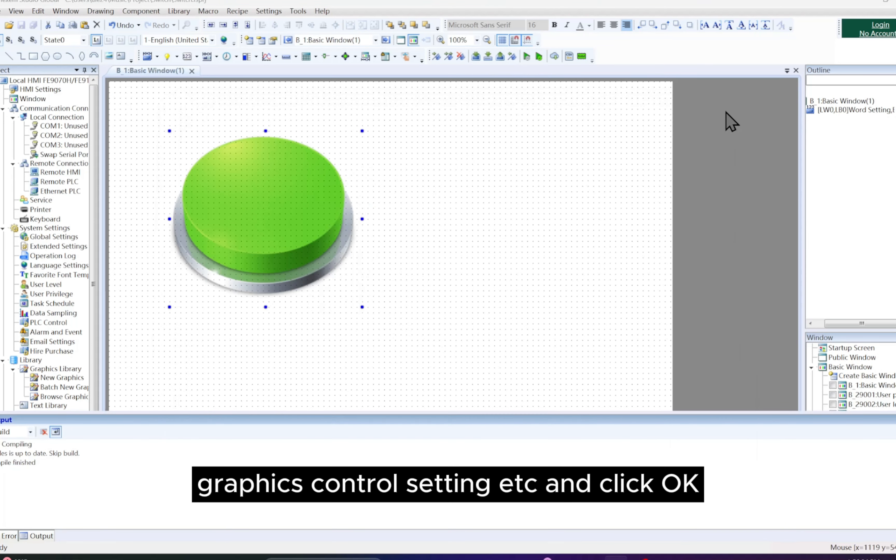